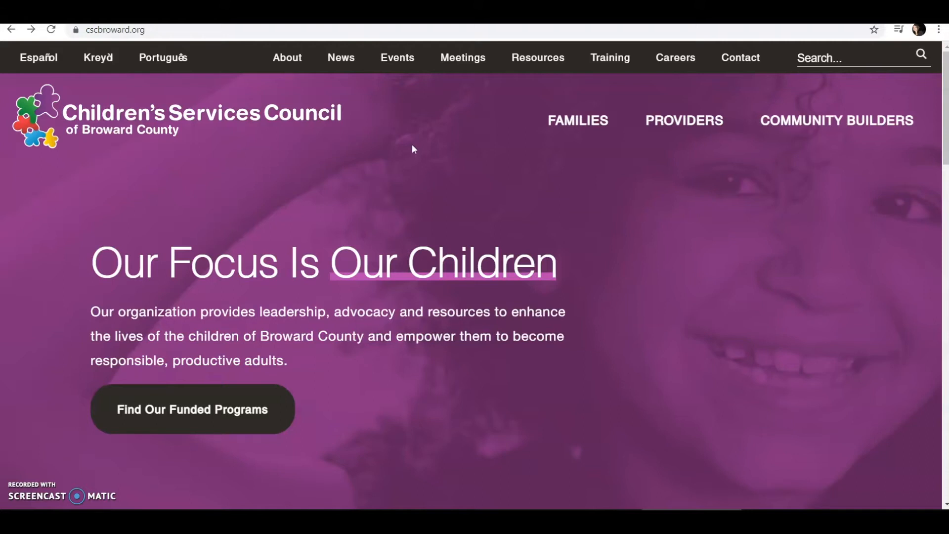
# - Open the 2021 Enhancement Test RFP (20-21-HR-001) page from Providers > Funding Opportunities
pyautogui.moveTo(688, 128)
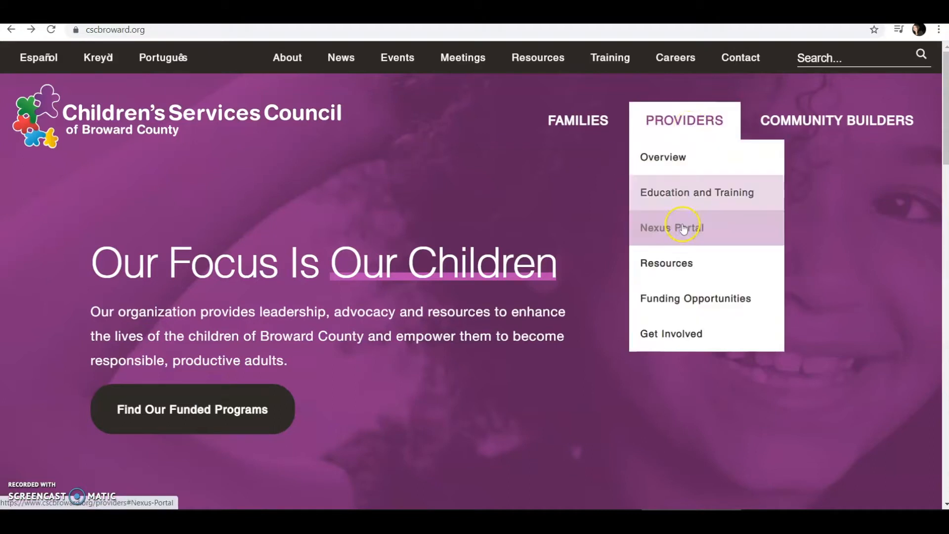
pyautogui.click(676, 298)
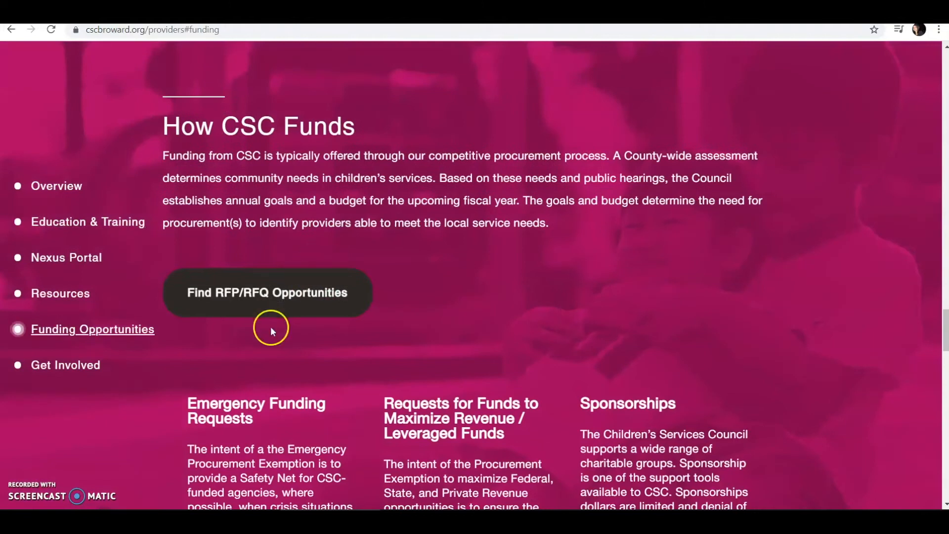
pyautogui.click(283, 297)
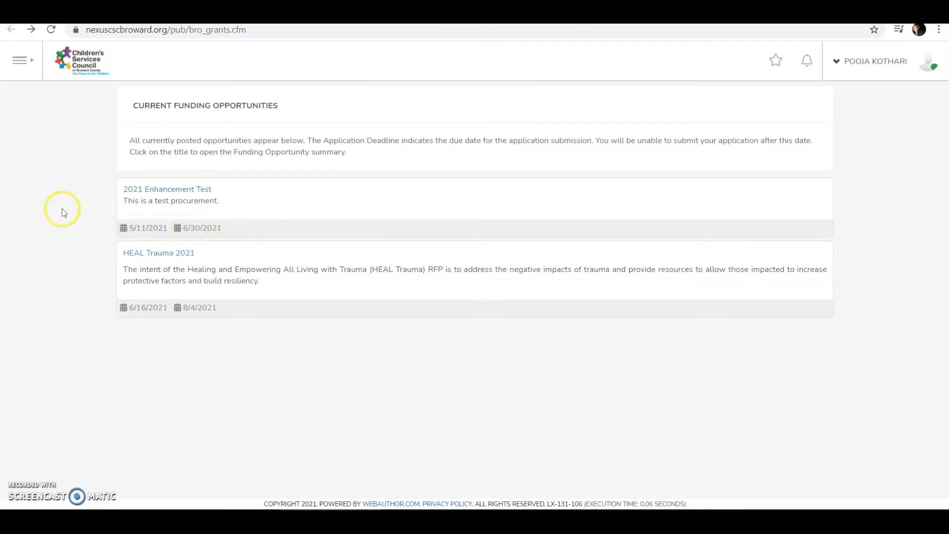
pyautogui.click(152, 193)
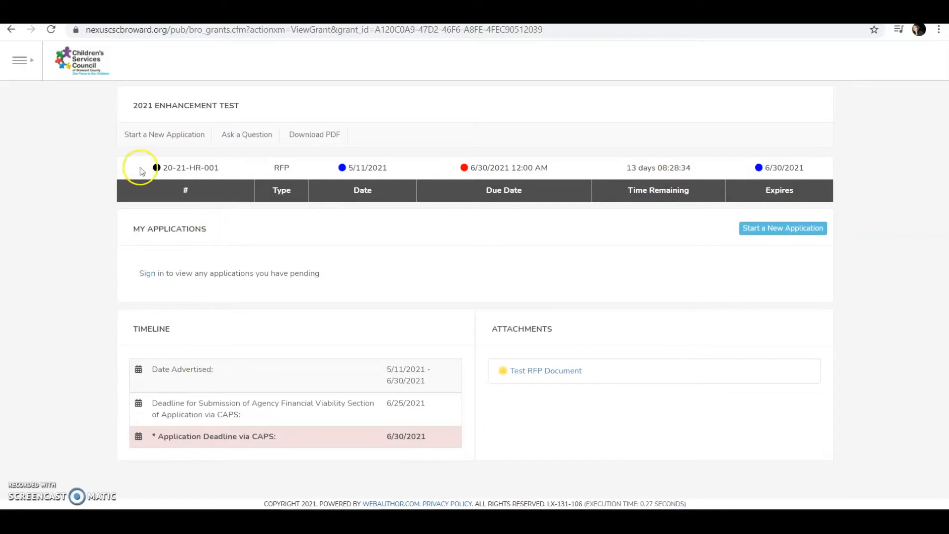
# - Start a new application and sign in as the existing user with the account password
pyautogui.click(771, 233)
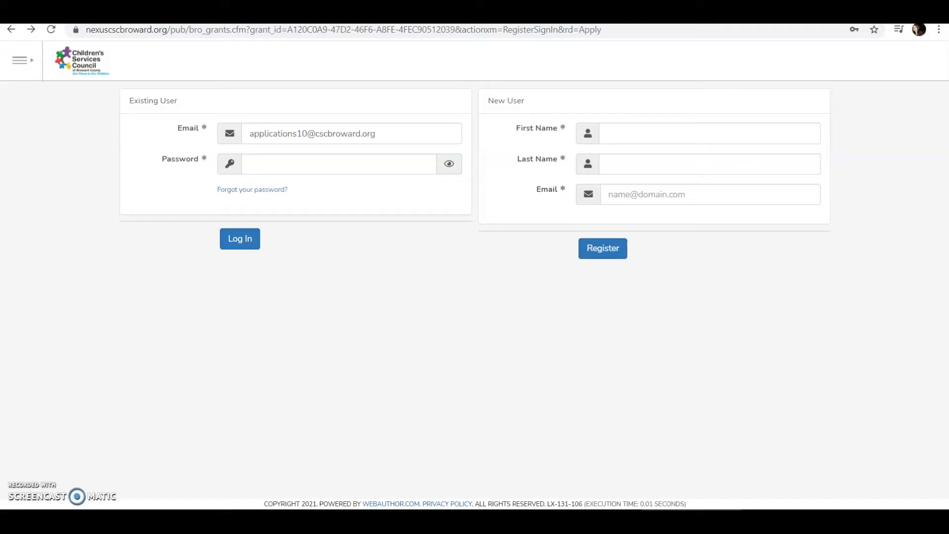
pyautogui.click(282, 160)
pyautogui.write('********')
pyautogui.press('Return')
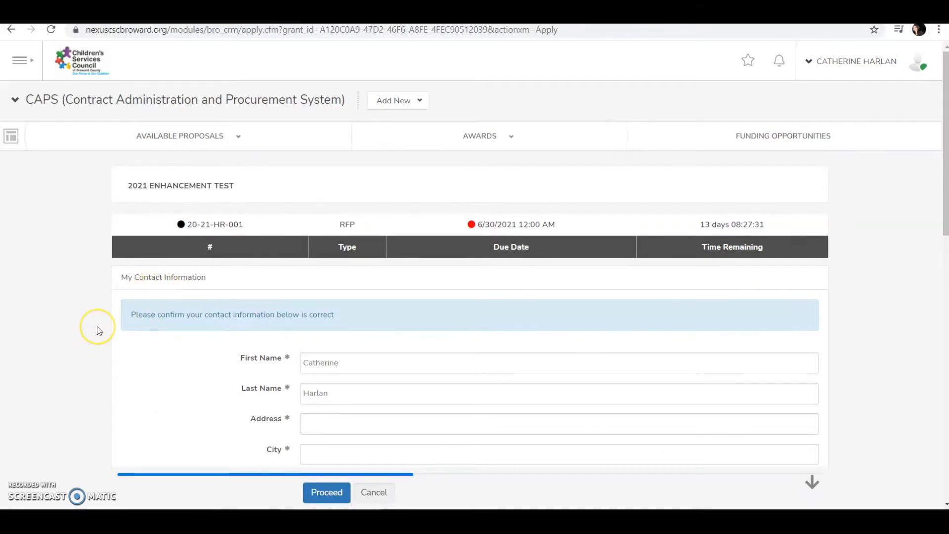
# - Browse the organization list, keep Nova Southeastern Unv., then mark the organization as not listed
pyautogui.scroll(-1, 98, 330)
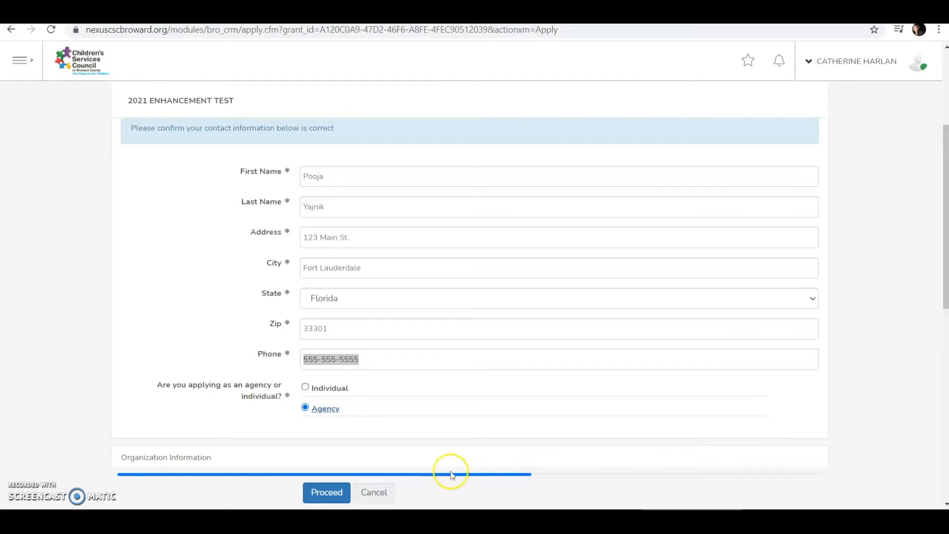
pyautogui.scroll(-1, 367, 396)
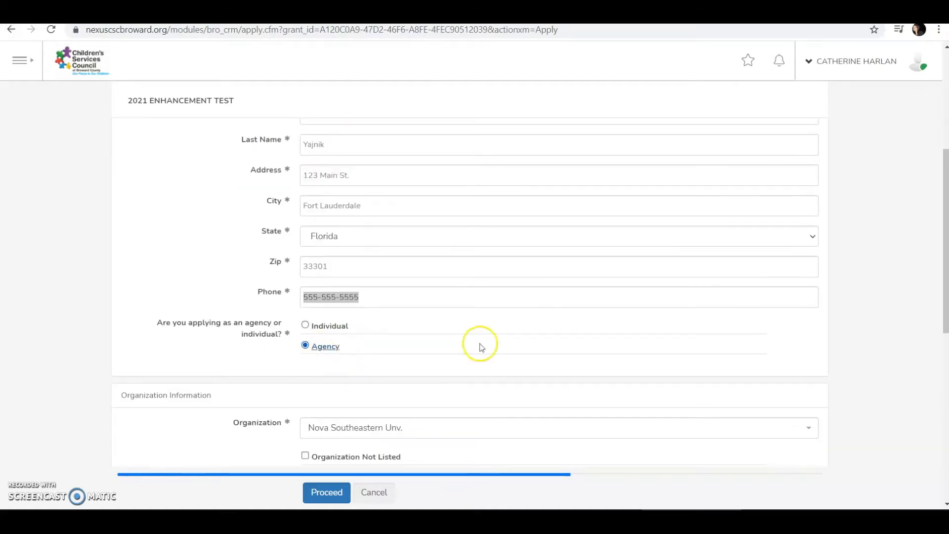
pyautogui.scroll(-1, 519, 346)
pyautogui.scroll(-1, 244, 370)
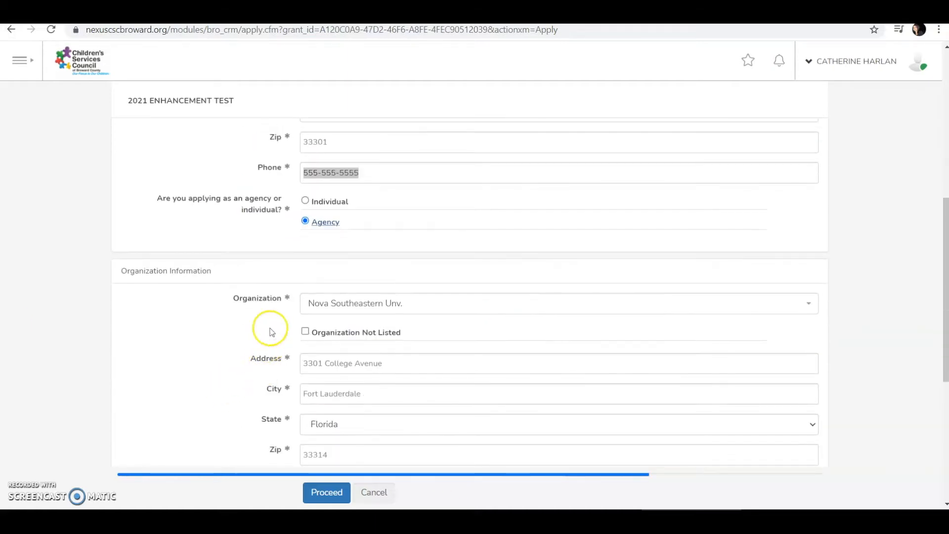
pyautogui.click(417, 309)
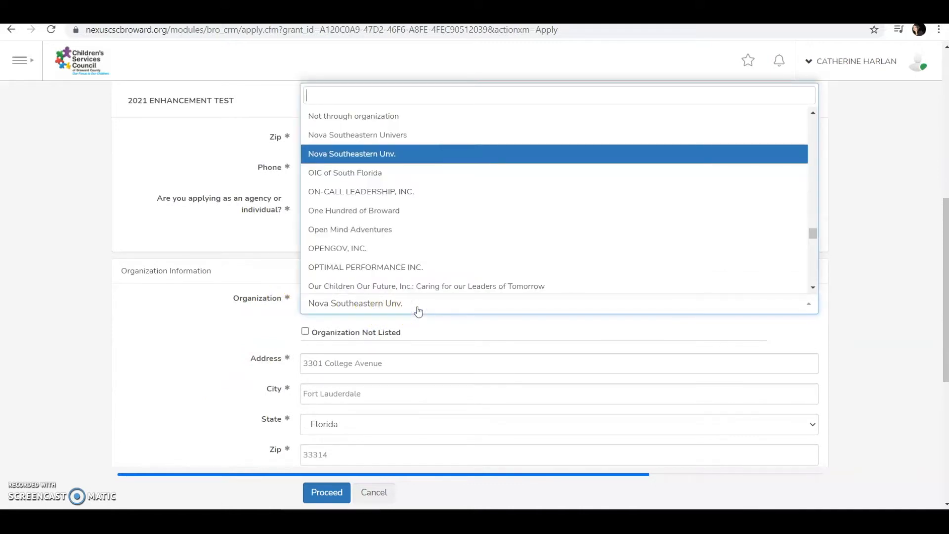
pyautogui.click(418, 310)
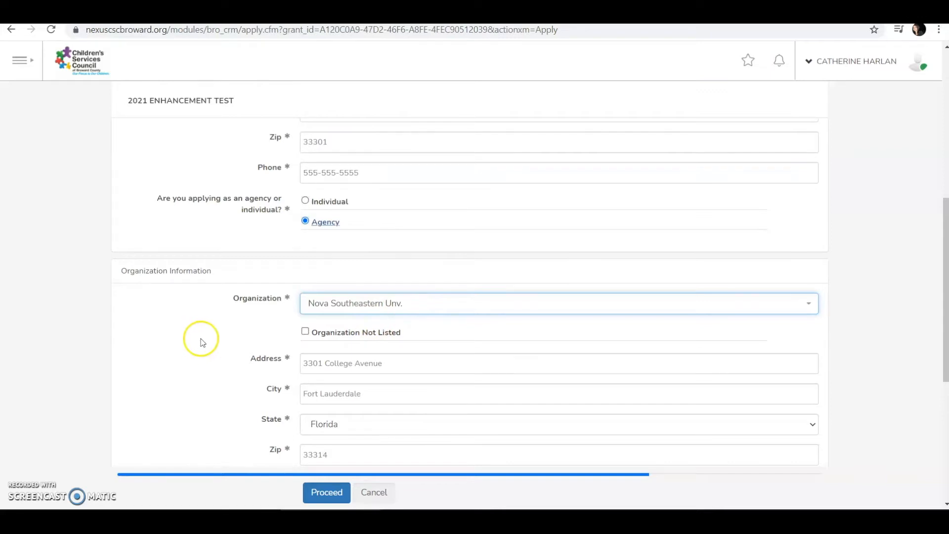
pyautogui.click(306, 331)
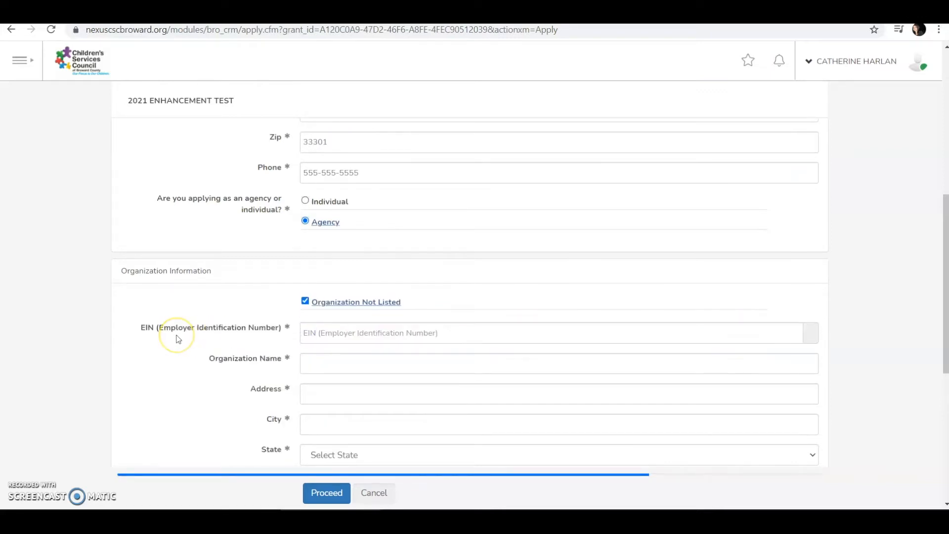
pyautogui.click(221, 336)
# - Switch back to listed organizations and choose Abilities, auto-filling its West Park, Florida 33023 address
pyautogui.scroll(-3, 374, 332)
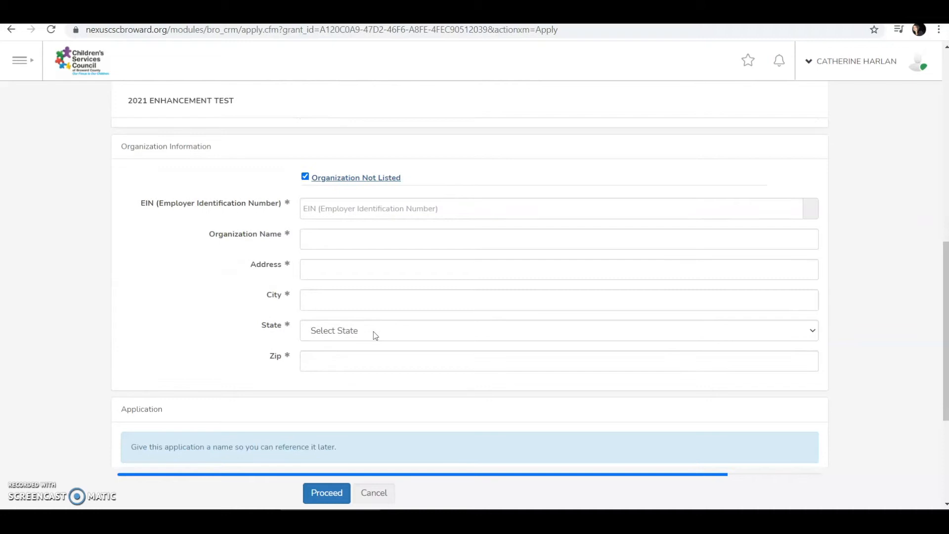
pyautogui.click(305, 177)
pyautogui.click(391, 176)
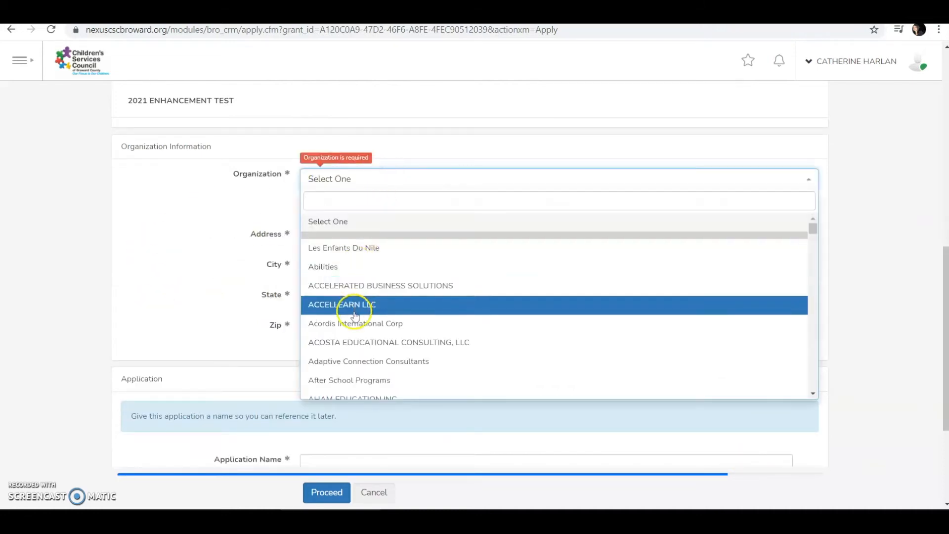
pyautogui.click(366, 266)
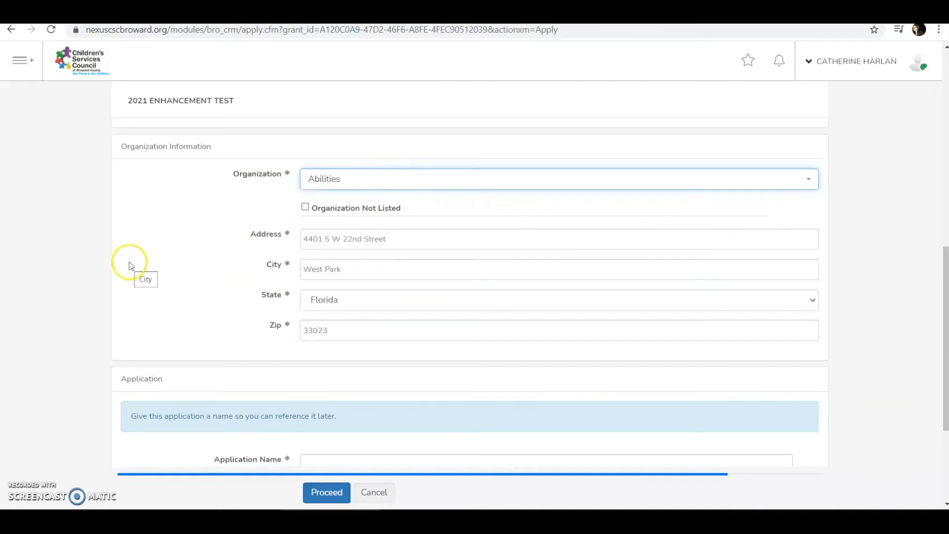
pyautogui.scroll(-3, 132, 265)
pyautogui.scroll(-1, 132, 265)
pyautogui.click(443, 288)
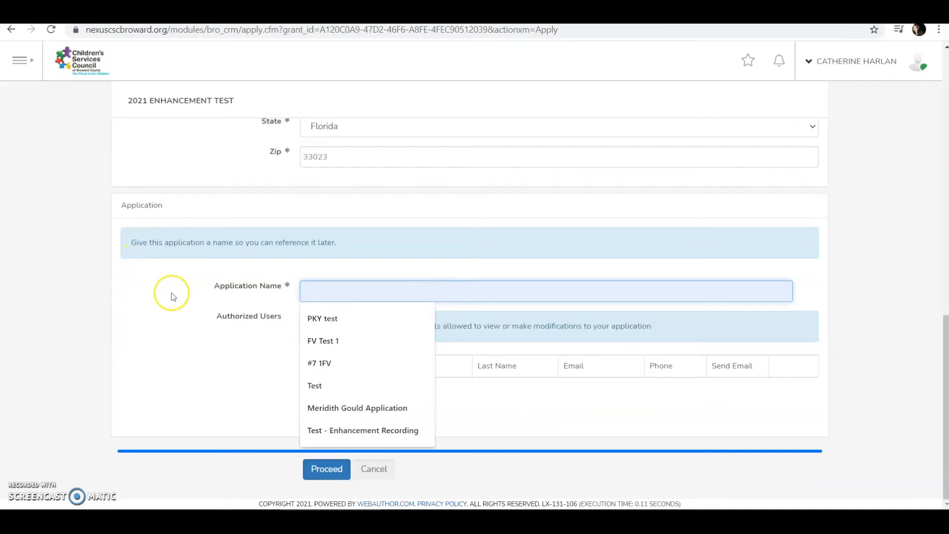
# - Fill in the application name from the previously used name suggestion
pyautogui.write('Pooja Enhancement Test Application')
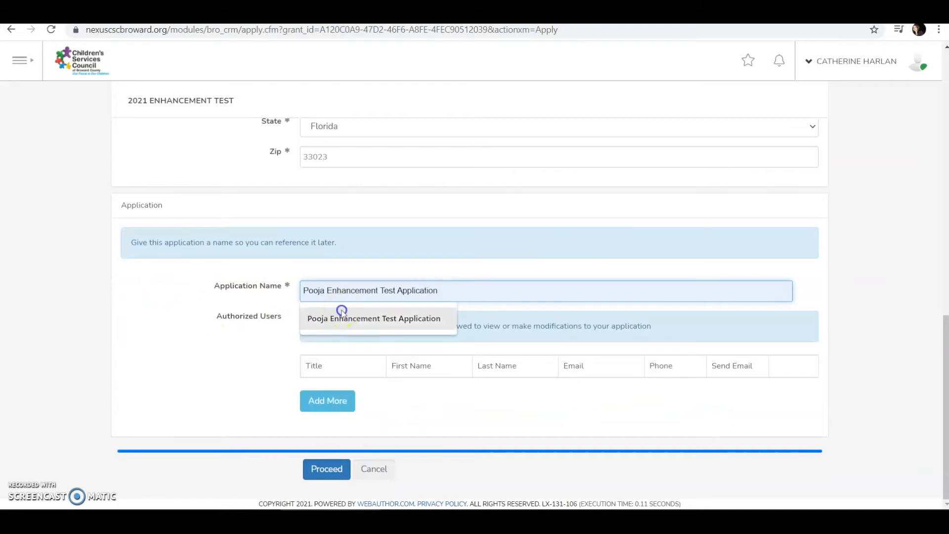
pyautogui.click(341, 311)
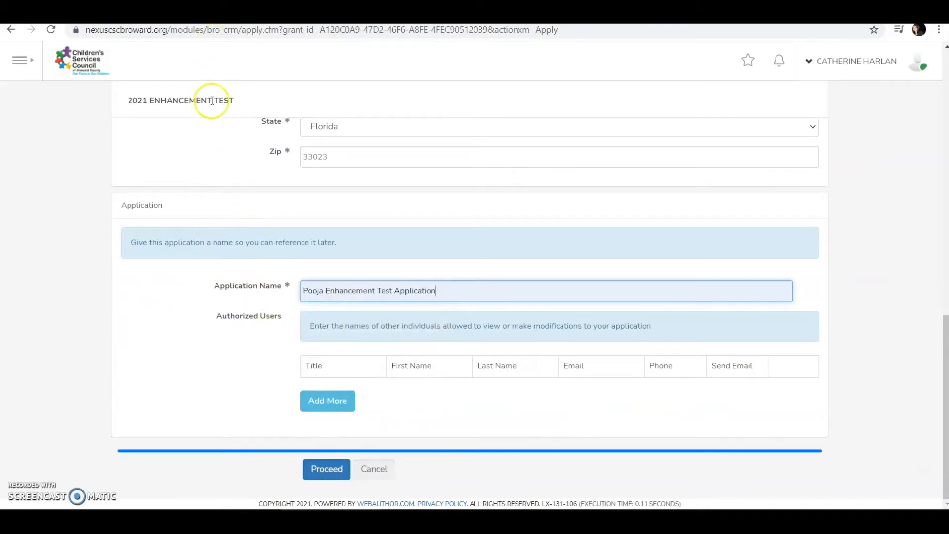
pyautogui.click(576, 138)
pyautogui.click(577, 113)
# - Add and then delete a blank authorized user row, and create the application
pyautogui.click(346, 408)
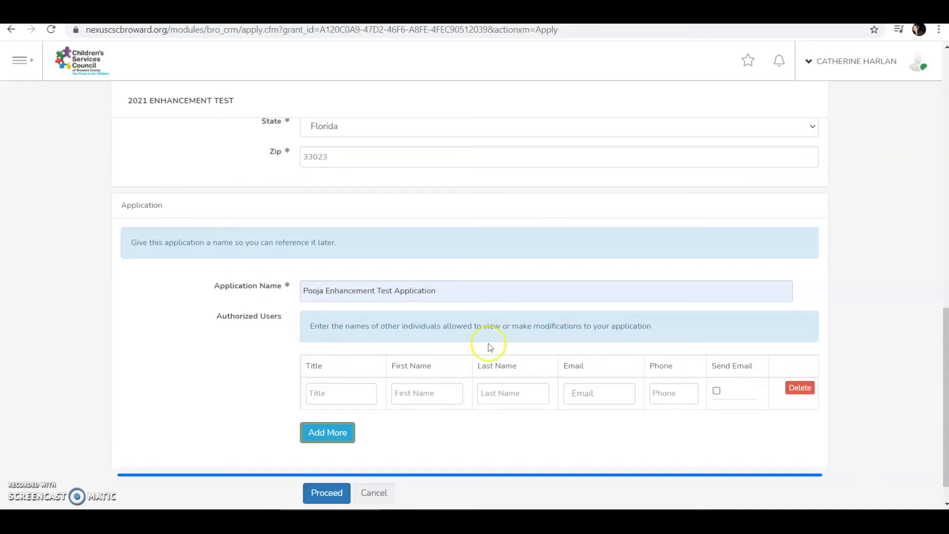
pyautogui.click(809, 390)
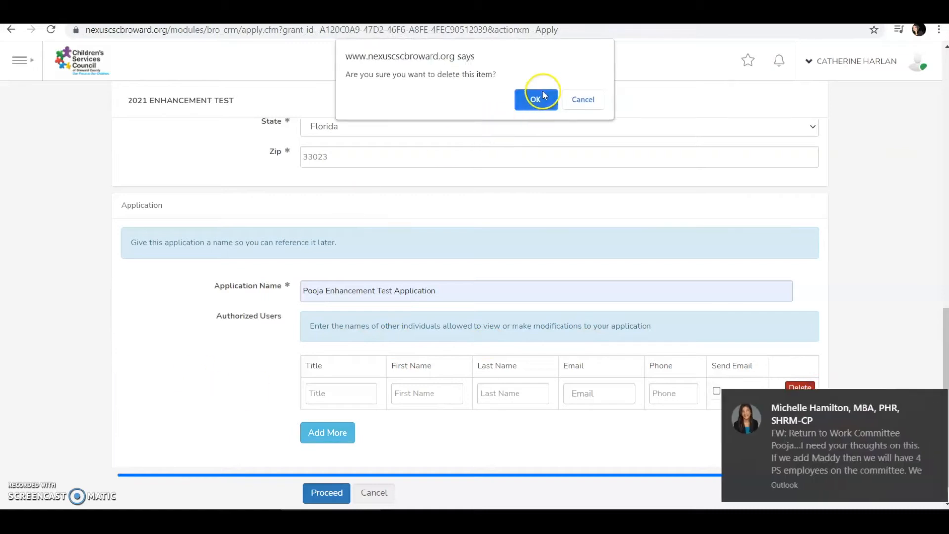
pyautogui.click(536, 99)
pyautogui.click(930, 402)
pyautogui.click(326, 469)
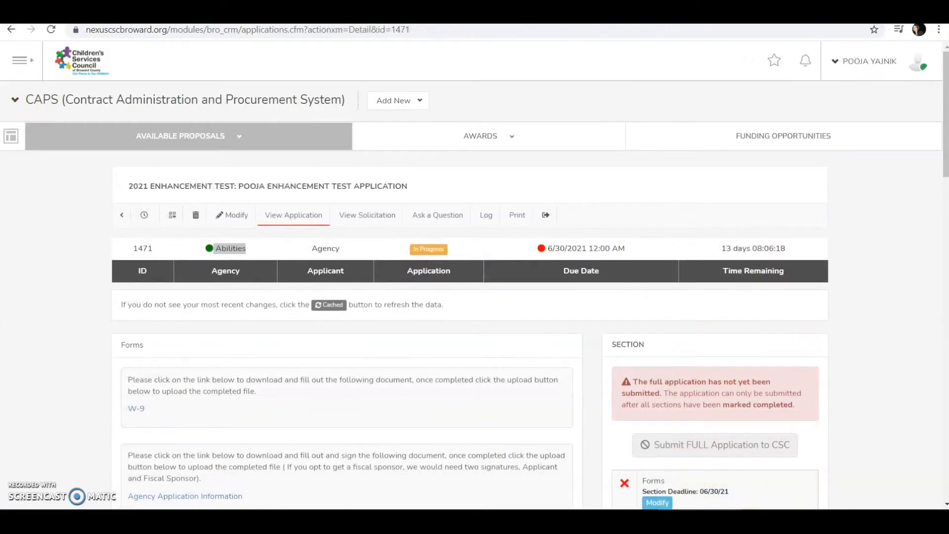
pyautogui.moveTo(409, 186); pyautogui.dragTo(139, 193)
pyautogui.doubleClick(221, 248)
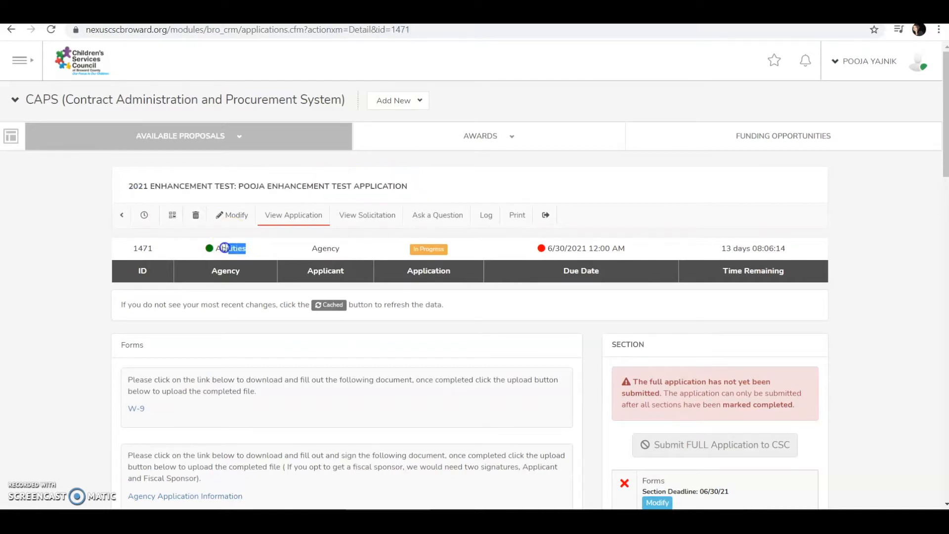
pyautogui.click(398, 251)
pyautogui.moveTo(152, 249); pyautogui.dragTo(77, 259)
pyautogui.click(44, 258)
pyautogui.click(201, 298)
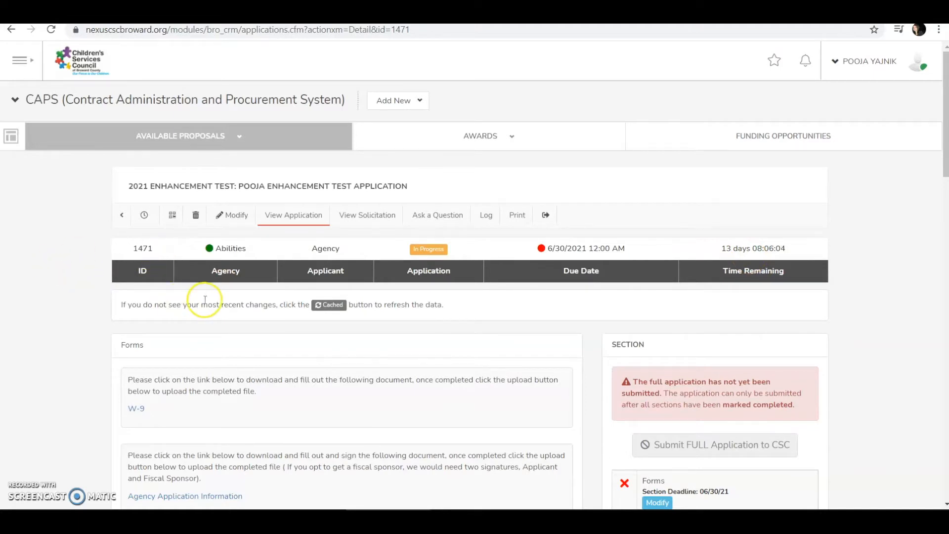
pyautogui.scroll(-2, 205, 300)
pyautogui.scroll(-1, 205, 299)
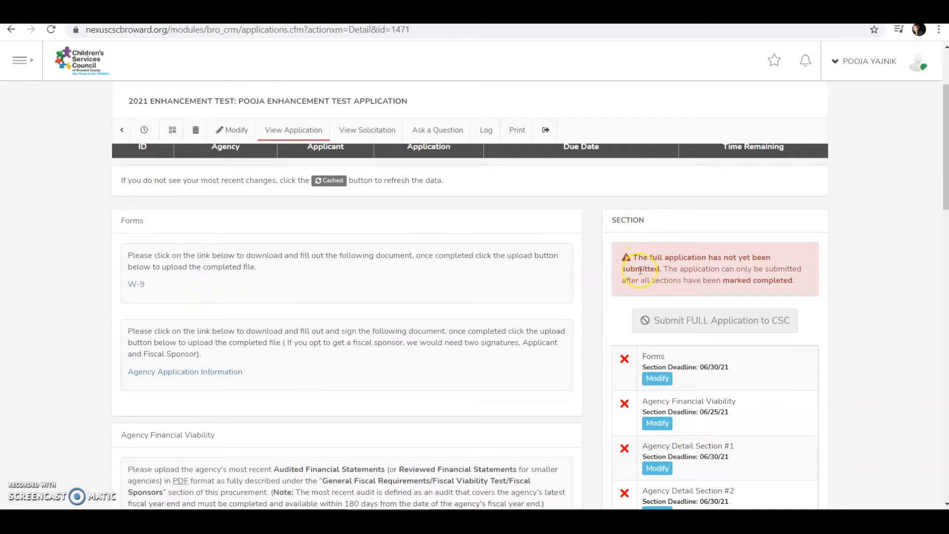
pyautogui.scroll(-2, 666, 354)
pyautogui.scroll(-1, 665, 354)
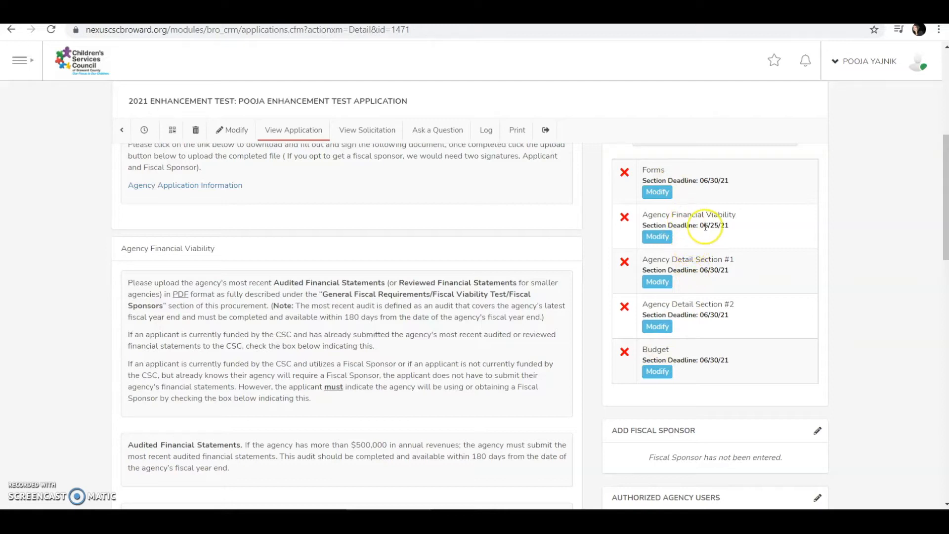
pyautogui.moveTo(700, 225); pyautogui.dragTo(734, 229)
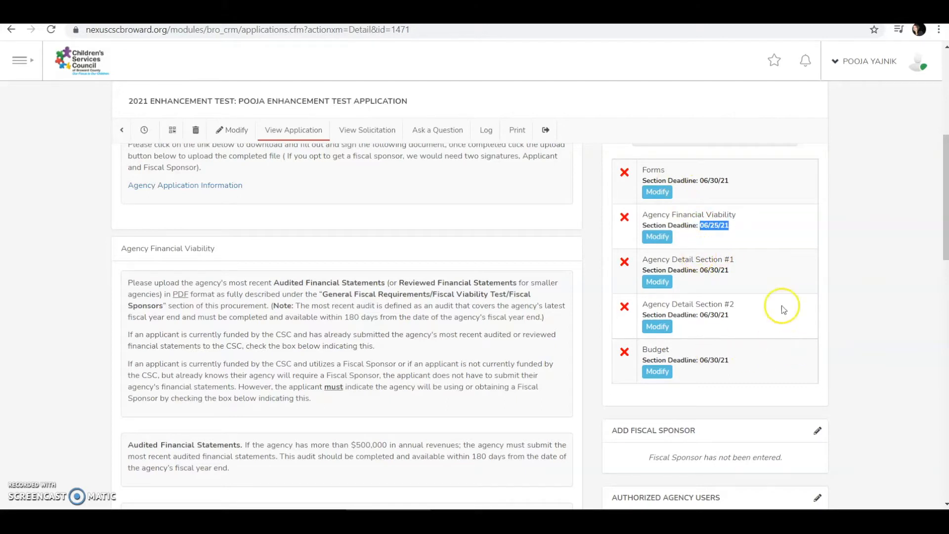
pyautogui.scroll(6, 771, 277)
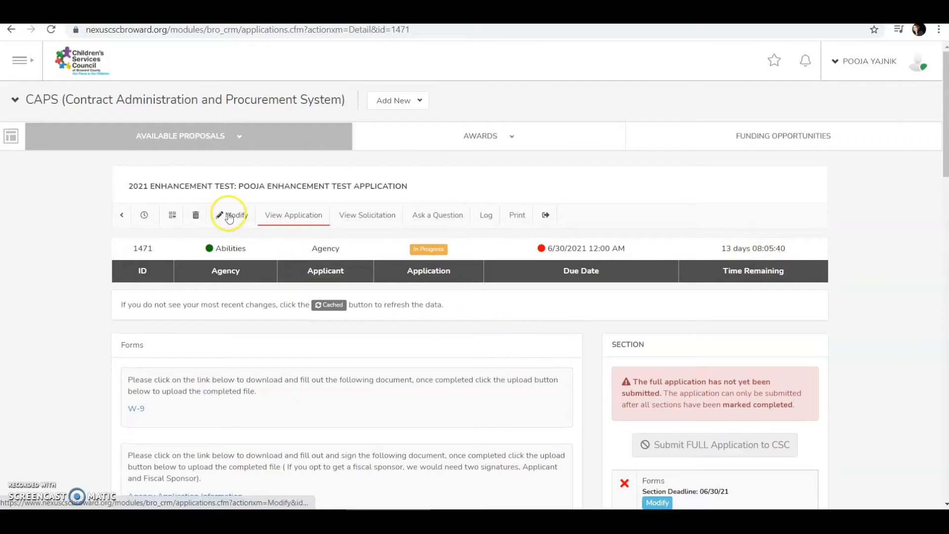
pyautogui.scroll(-2, 540, 310)
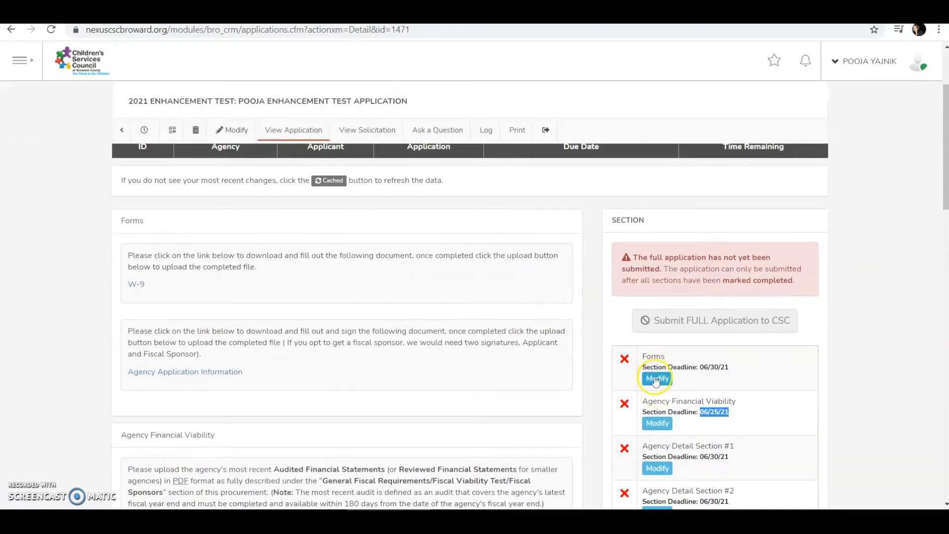
pyautogui.scroll(-4, 667, 380)
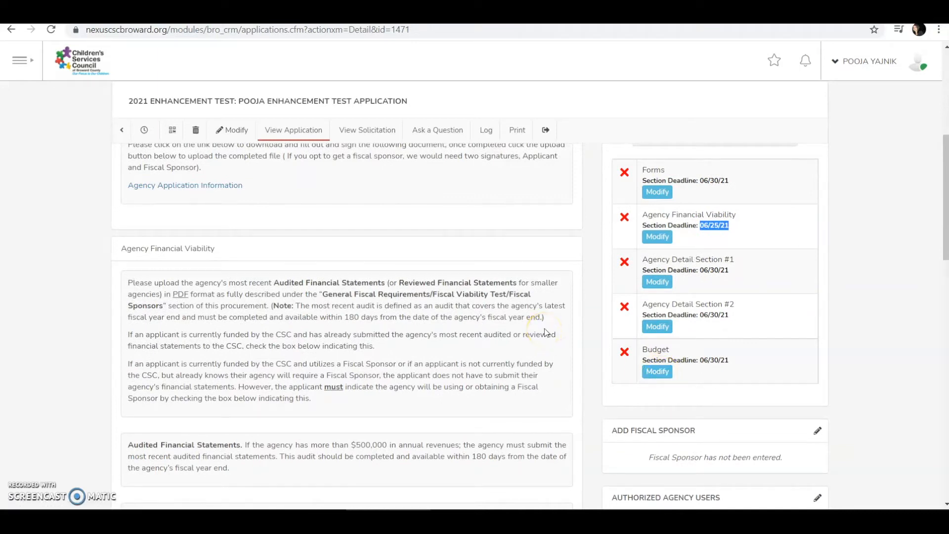
pyautogui.scroll(-3, 546, 332)
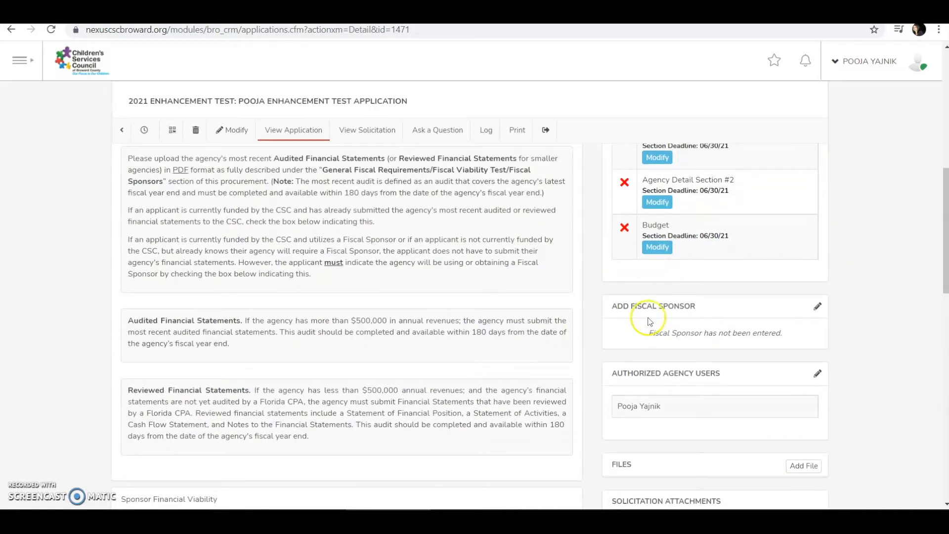
# - Begin adding a fiscal sponsor as Organization Not Listed, then leave without assigning one
pyautogui.click(817, 309)
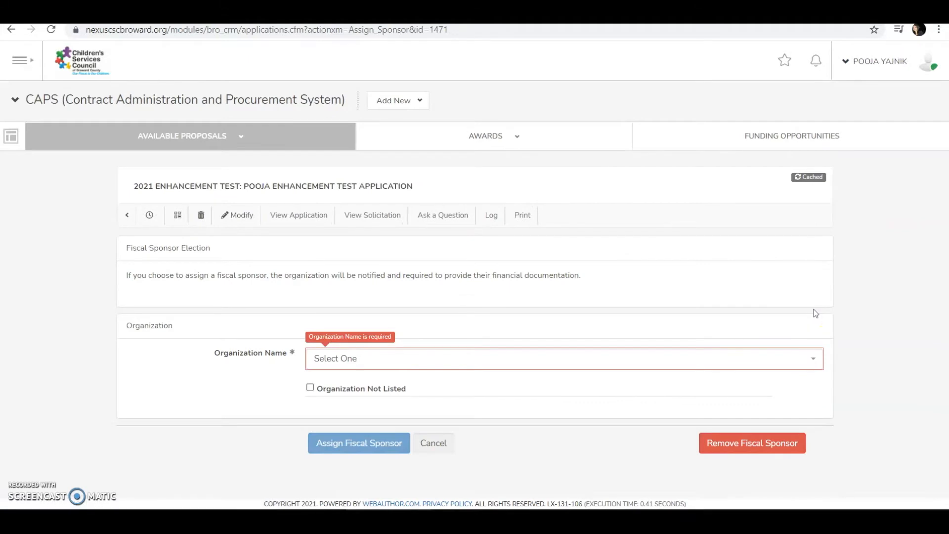
pyautogui.click(358, 358)
pyautogui.click(357, 357)
pyautogui.click(339, 388)
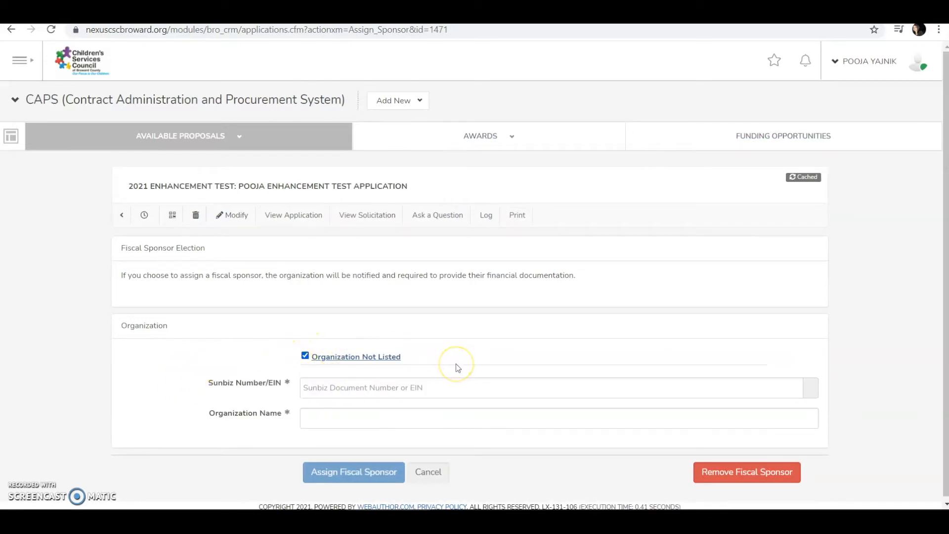
pyautogui.click(423, 421)
pyautogui.click(11, 29)
pyautogui.click(541, 103)
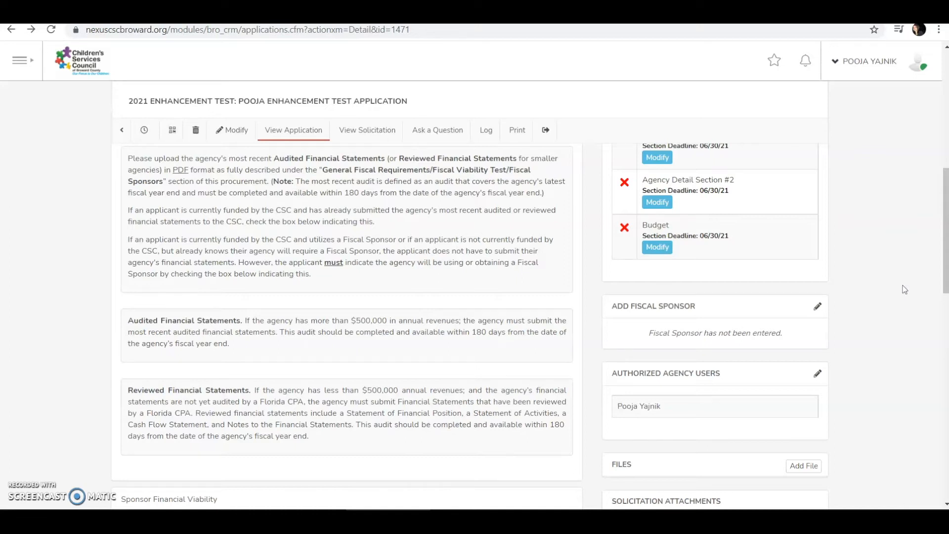
pyautogui.scroll(-3, 903, 286)
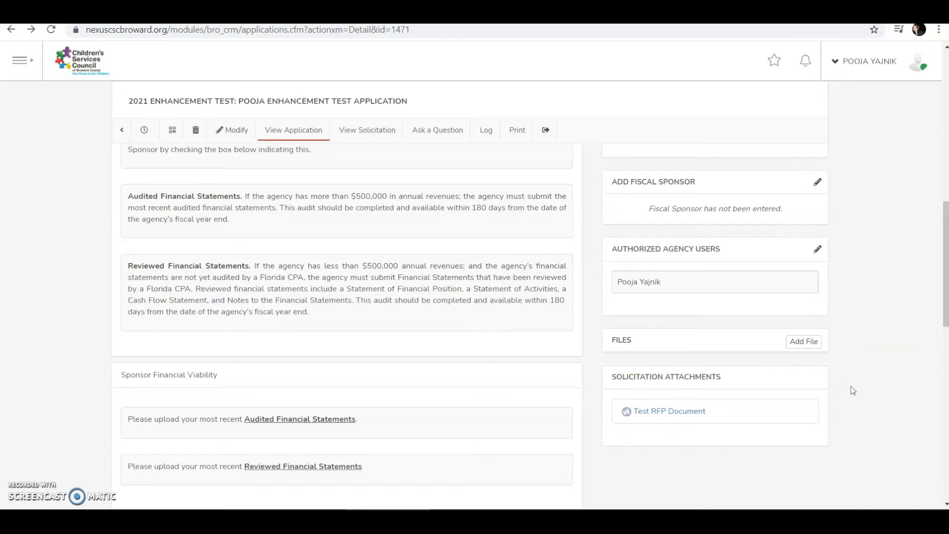
pyautogui.scroll(10, 851, 387)
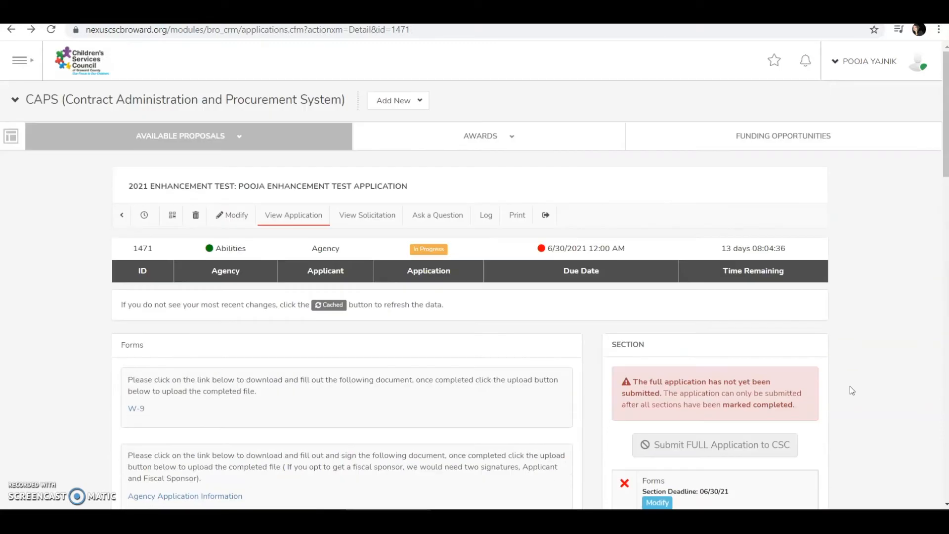
pyautogui.click(385, 217)
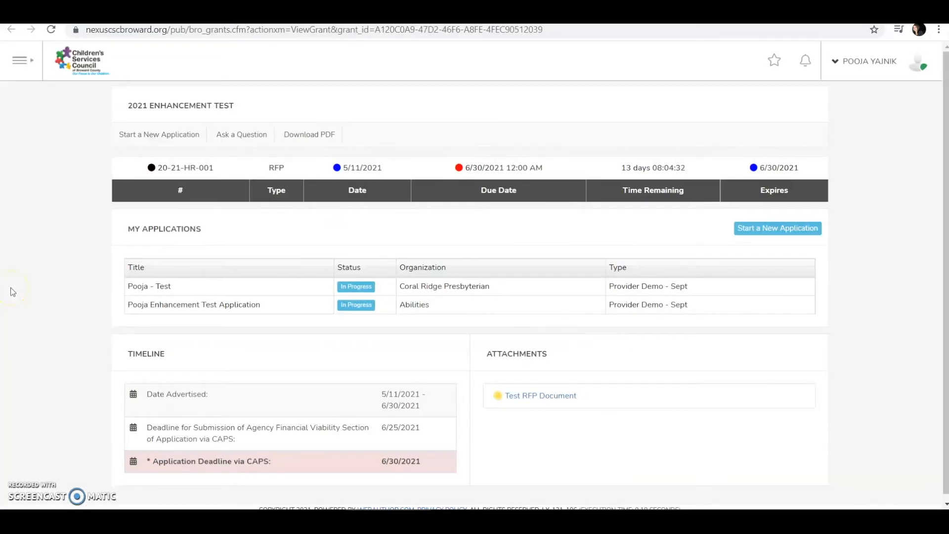
pyautogui.click(178, 12)
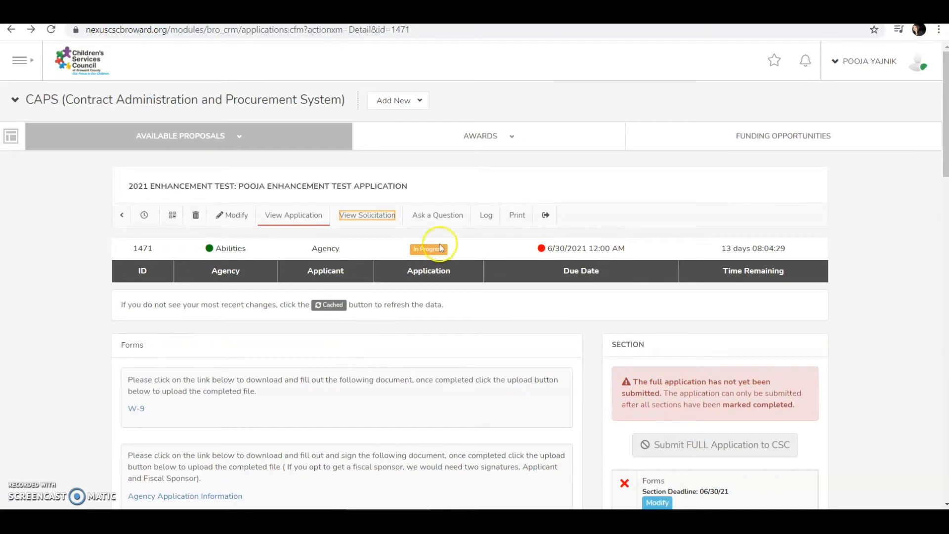
# - Submit 'Test Question' to CSC through the Ask a Question form
pyautogui.click(449, 215)
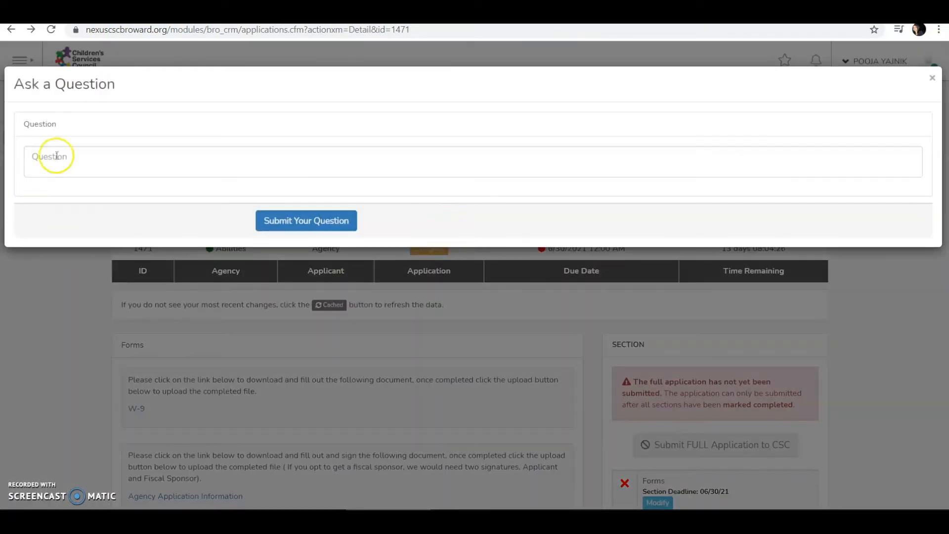
pyautogui.click(57, 155)
pyautogui.write('Test Questio')
pyautogui.click(296, 220)
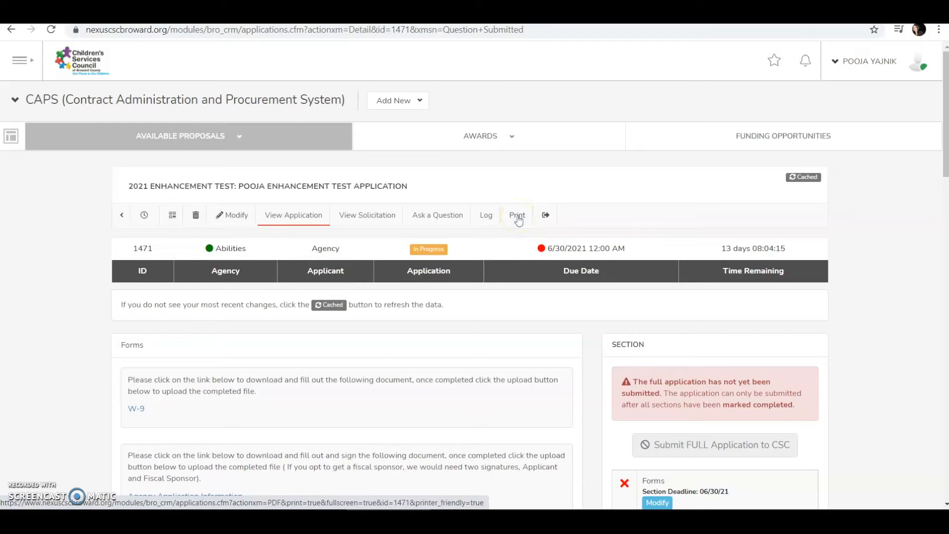
pyautogui.scroll(-2, 552, 284)
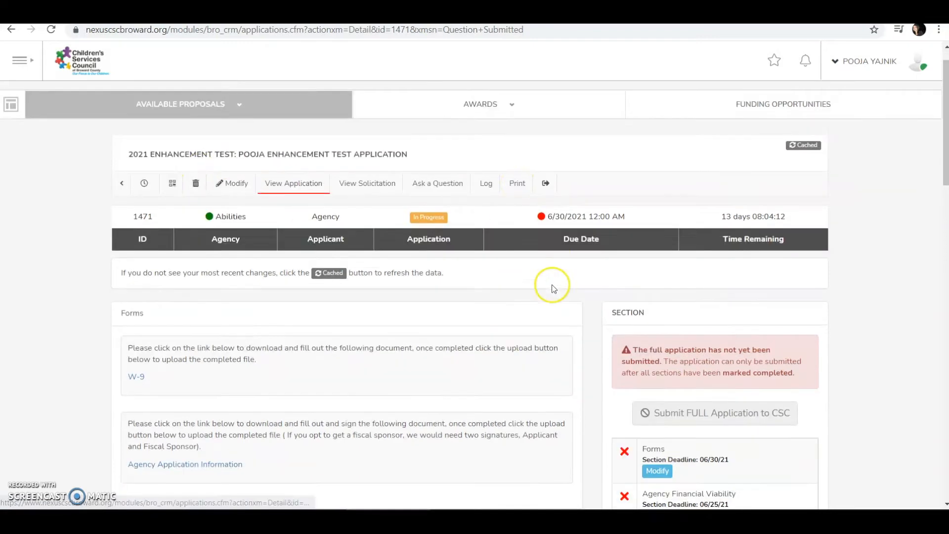
pyautogui.scroll(-20, 553, 287)
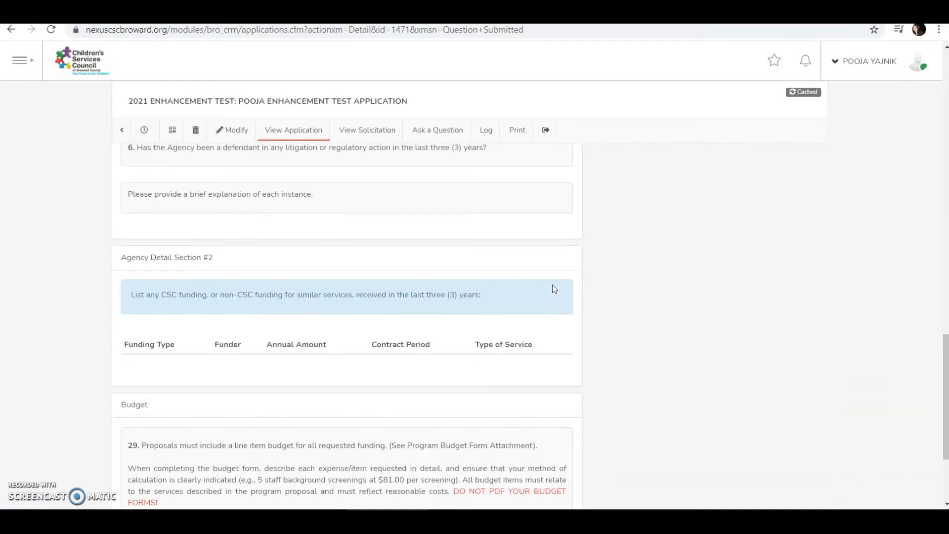
pyautogui.scroll(-3, 552, 284)
pyautogui.scroll(20, 552, 283)
pyautogui.scroll(1, 553, 282)
pyautogui.scroll(-2, 553, 284)
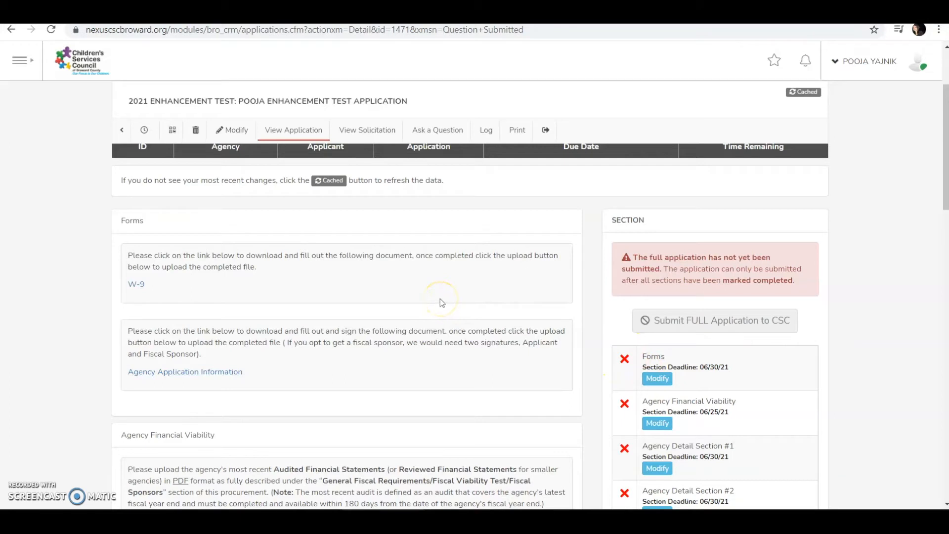
pyautogui.click(919, 412)
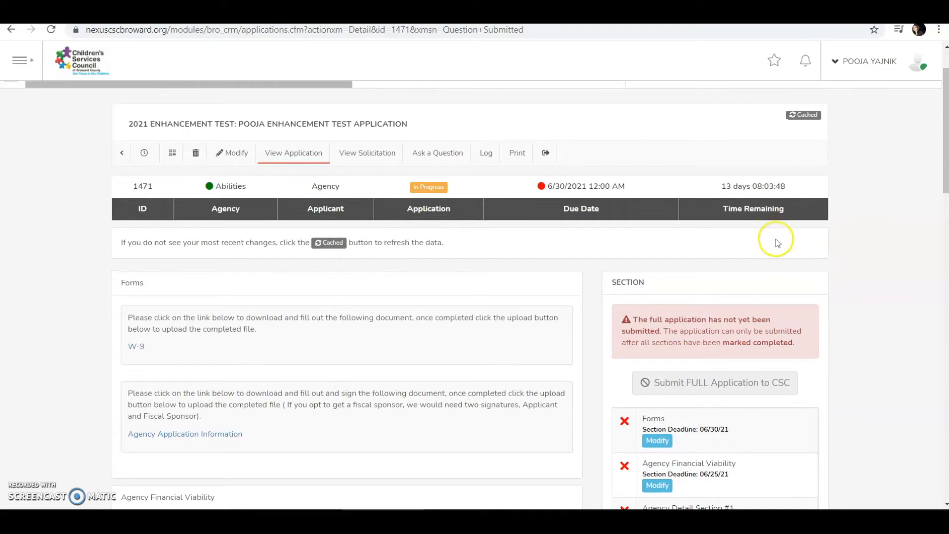
# - Upload Test.pdf for the W-9 and W9.pdf for Agency Application Information, marking Forms completed
pyautogui.click(658, 441)
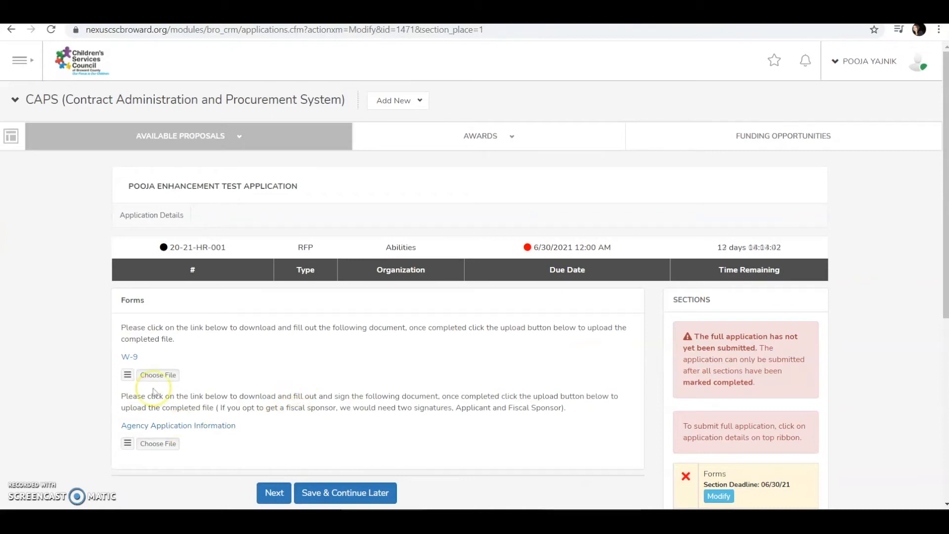
pyautogui.click(145, 445)
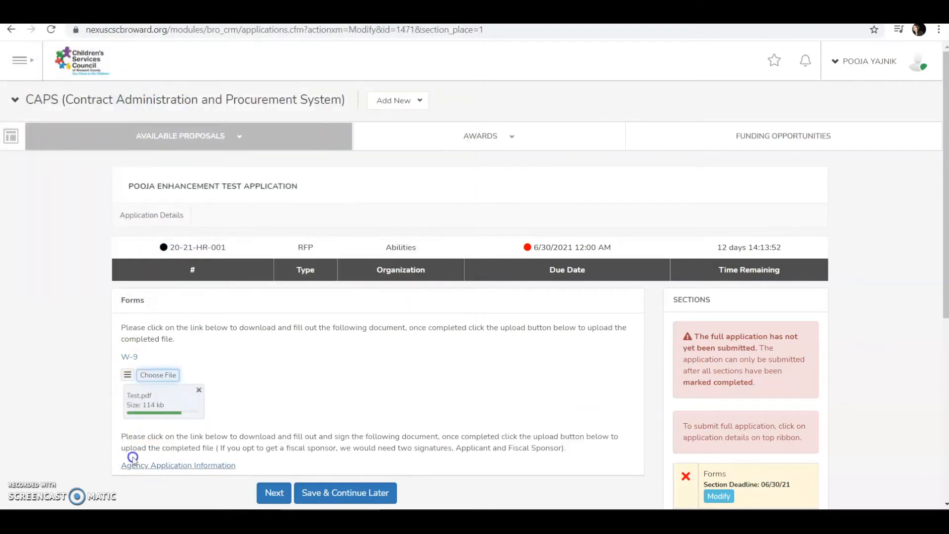
pyautogui.scroll(-1, 303, 379)
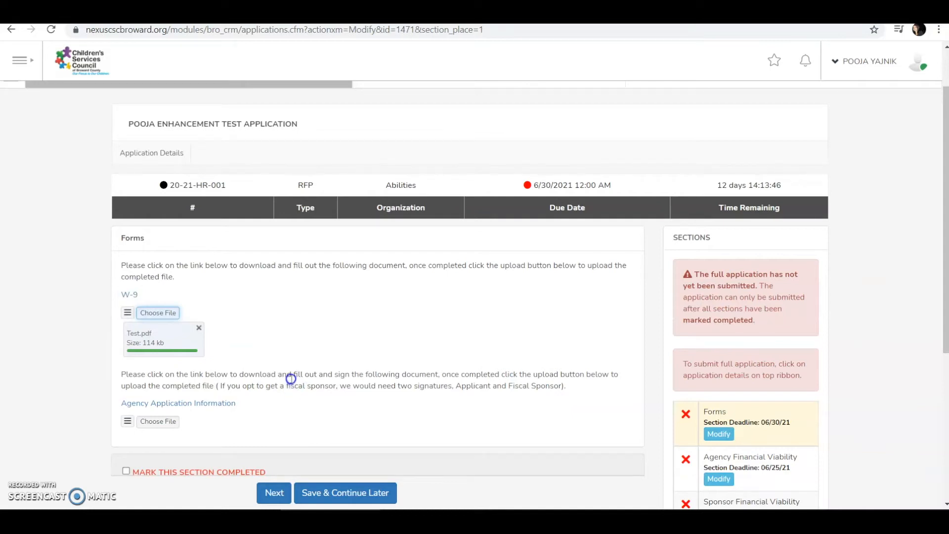
pyautogui.click(165, 423)
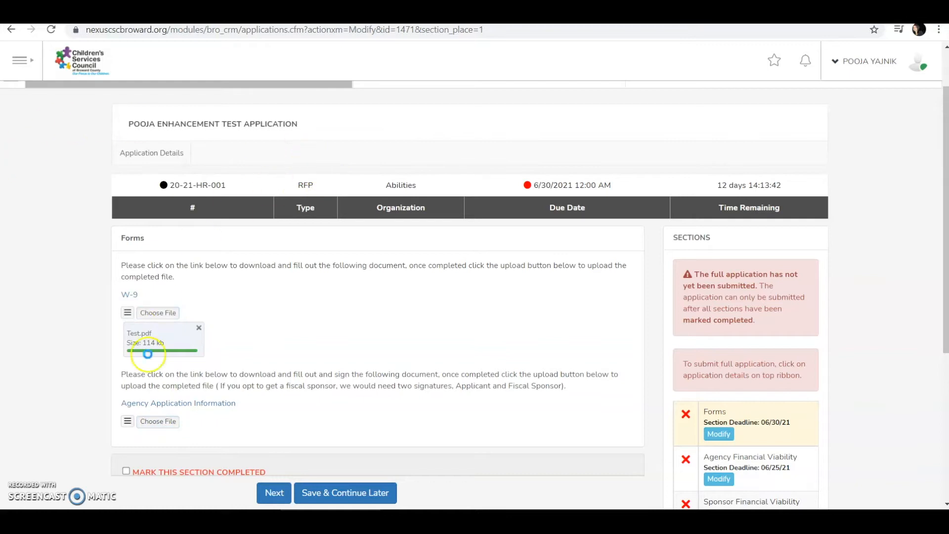
pyautogui.click(174, 421)
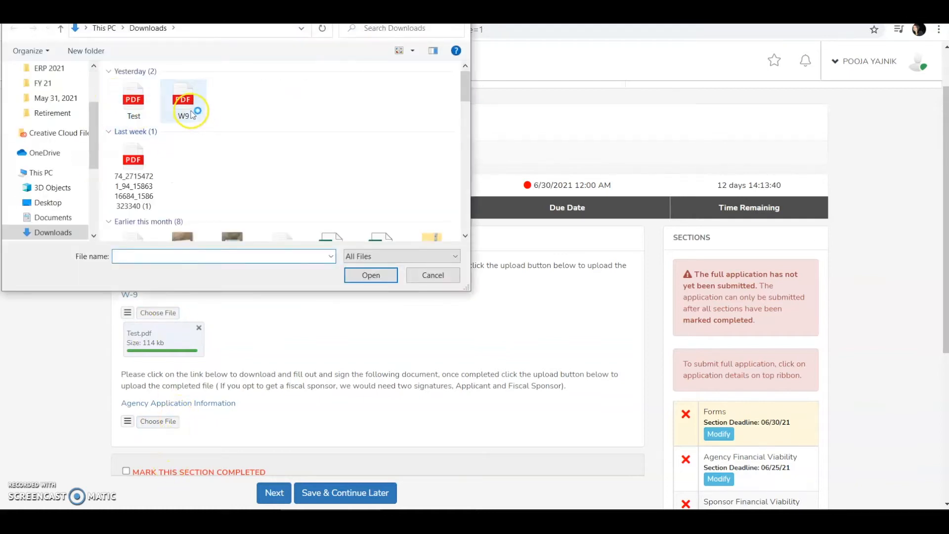
pyautogui.doubleClick(192, 114)
pyautogui.scroll(-3, 356, 295)
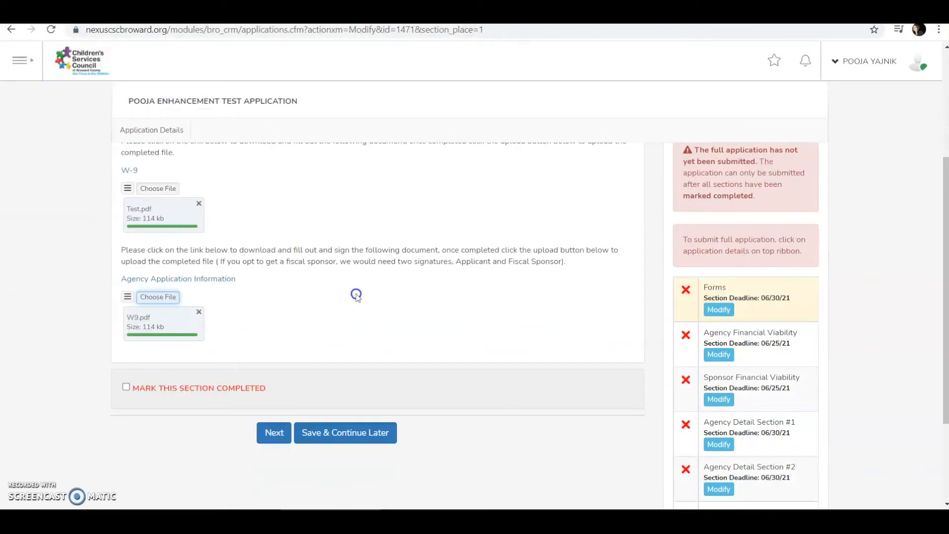
pyautogui.click(126, 388)
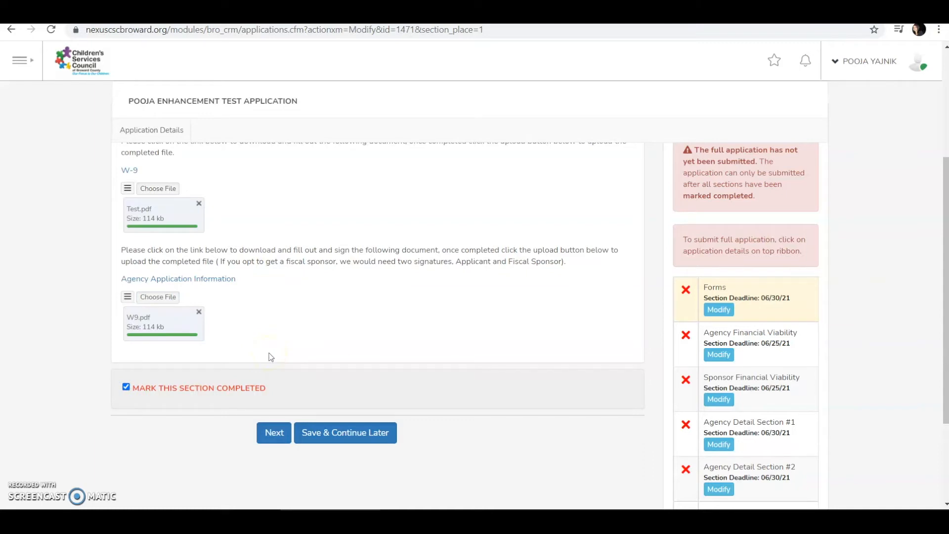
# - Untick completion, save Forms with Save & Continue Later, then re-tick Mark This Section Completed
pyautogui.click(127, 389)
pyautogui.click(336, 434)
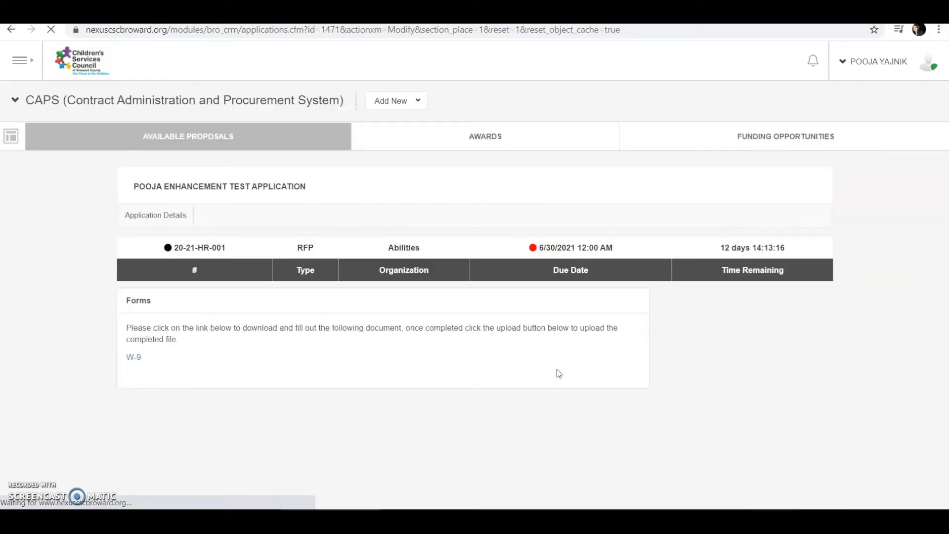
pyautogui.scroll(-1, 748, 416)
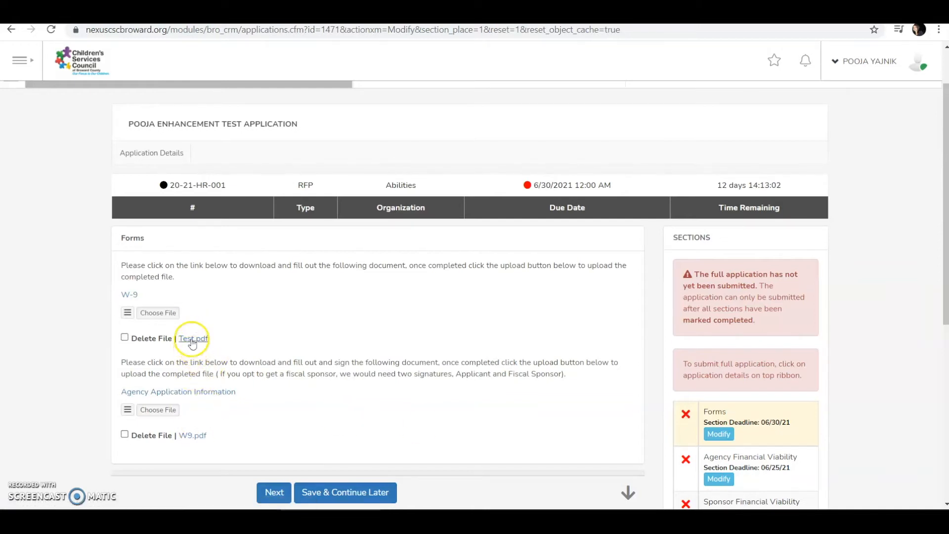
pyautogui.scroll(-2, 409, 345)
pyautogui.scroll(-2, 409, 344)
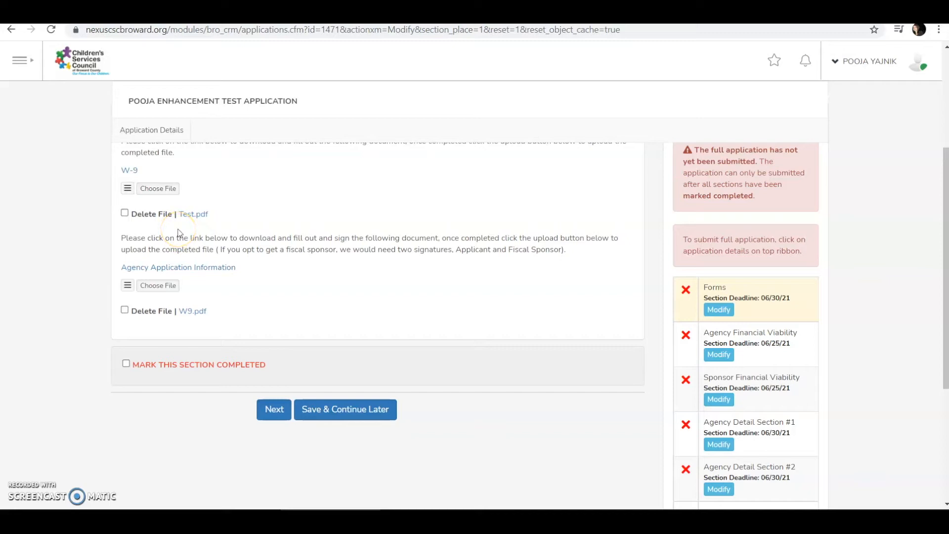
pyautogui.click(126, 366)
# - Submit Forms as completed and pick Audited Statements in Agency Financial Viability
pyautogui.click(273, 415)
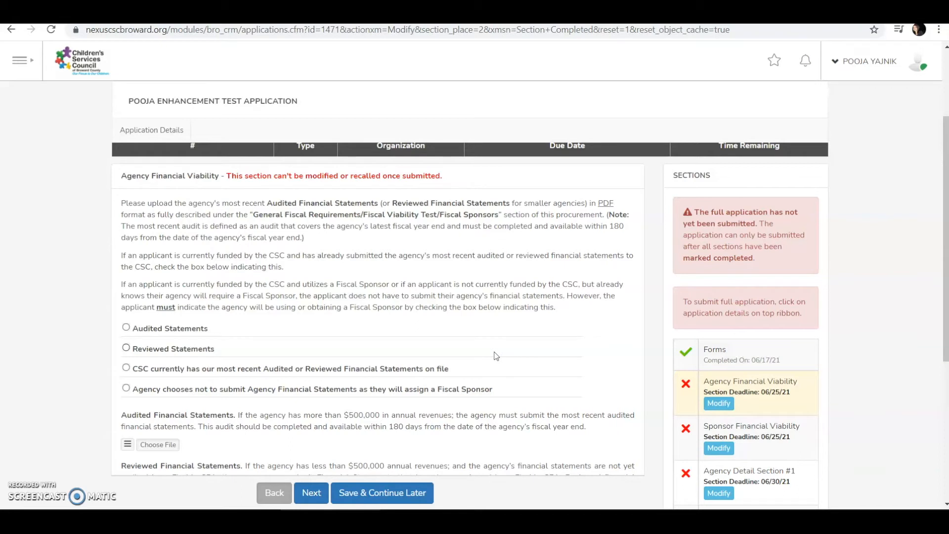
pyautogui.moveTo(227, 176); pyautogui.dragTo(447, 179)
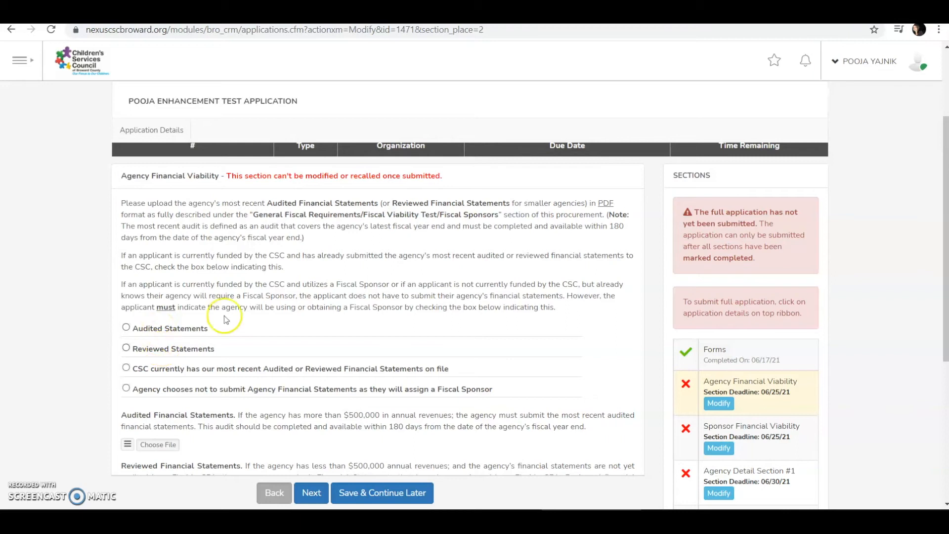
pyautogui.scroll(-1, 277, 310)
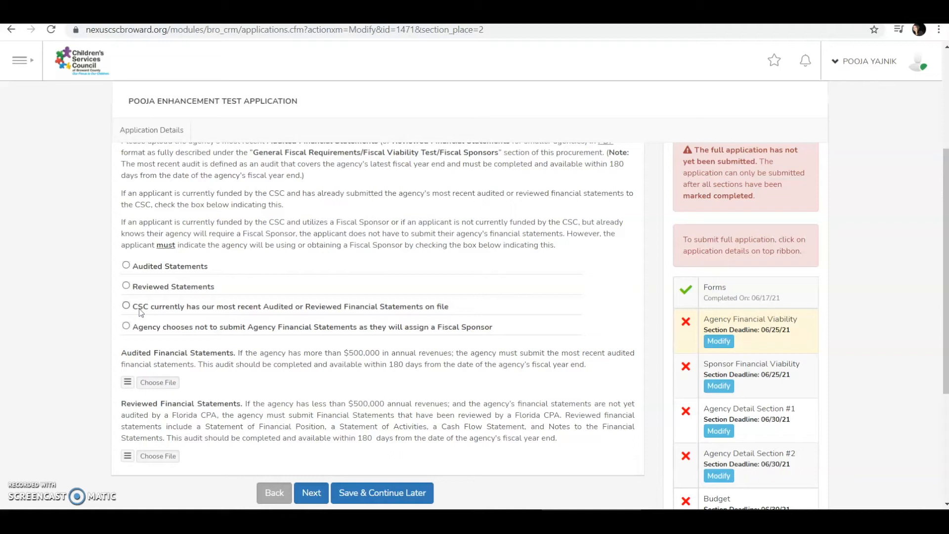
pyautogui.click(128, 333)
# - Upload Test.pdf as audited statements, remove it, and upload it as reviewed statements instead
pyautogui.click(126, 266)
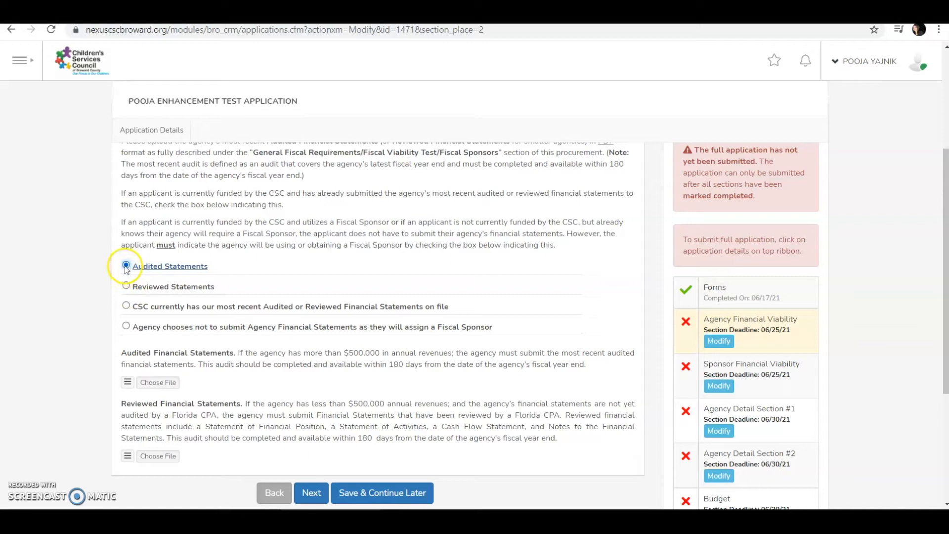
pyautogui.click(161, 383)
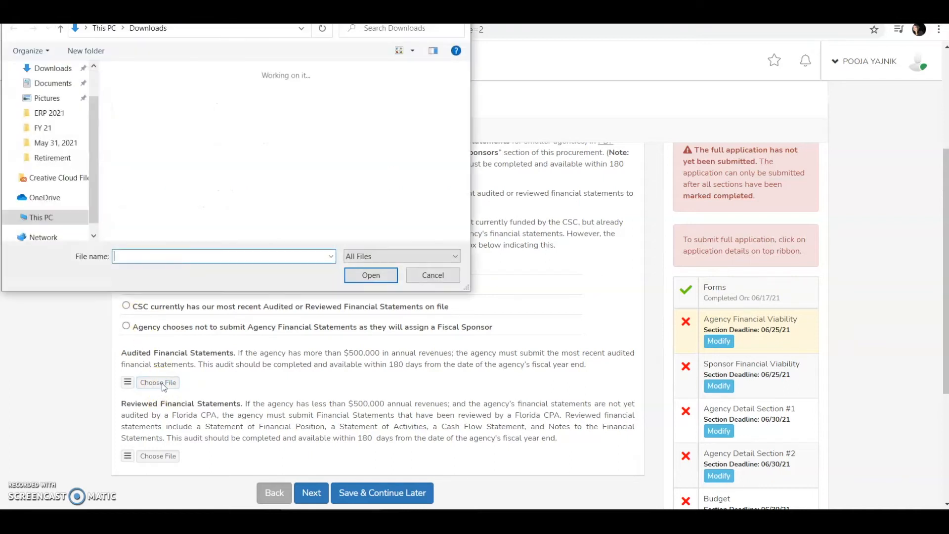
pyautogui.click(144, 132)
pyautogui.doubleClick(133, 97)
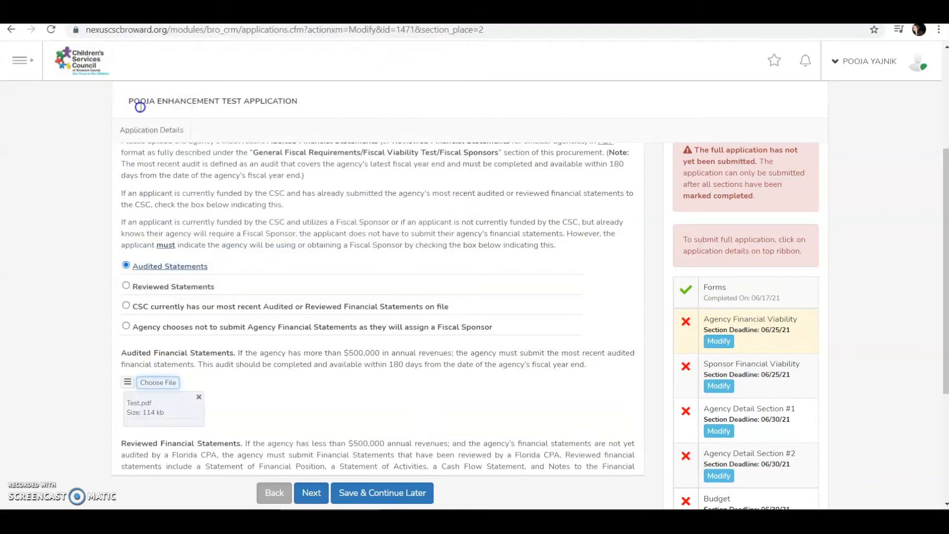
pyautogui.scroll(-1, 319, 288)
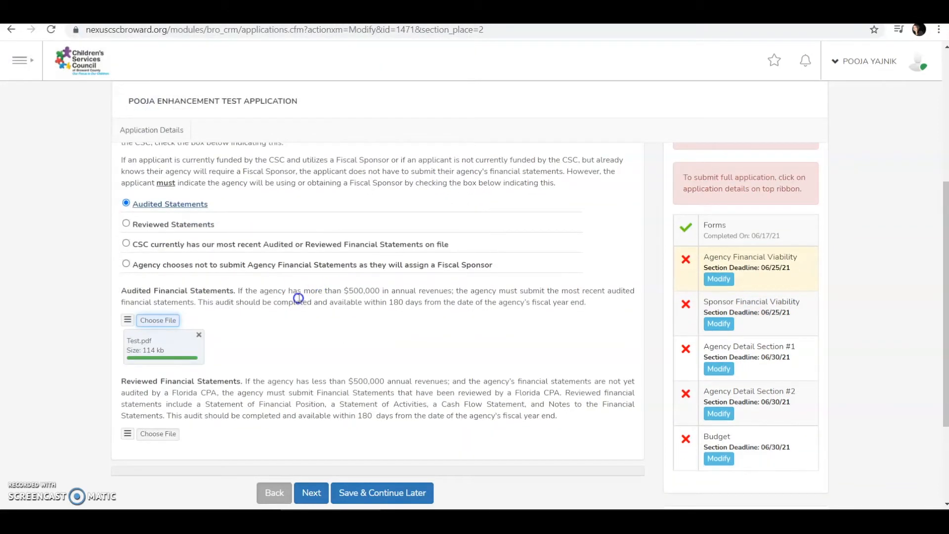
pyautogui.click(198, 336)
pyautogui.click(187, 228)
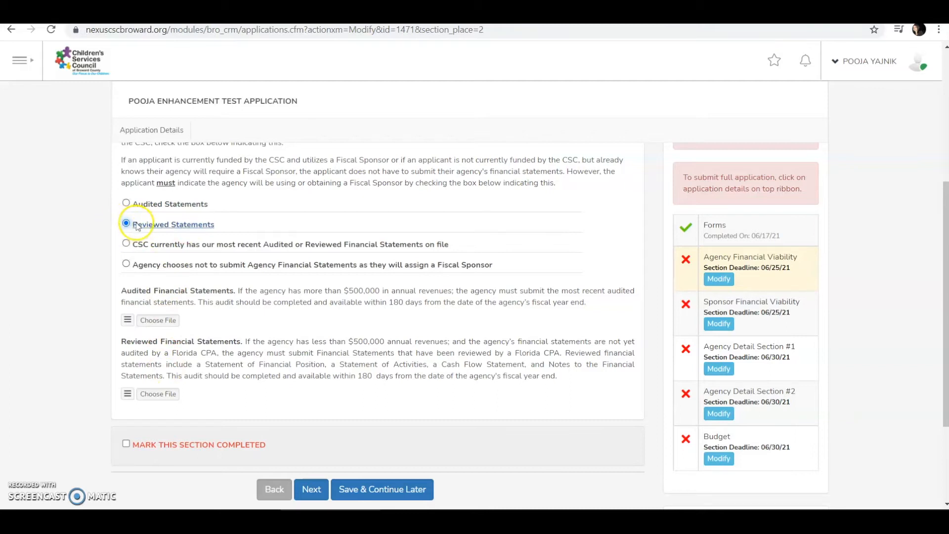
pyautogui.click(163, 394)
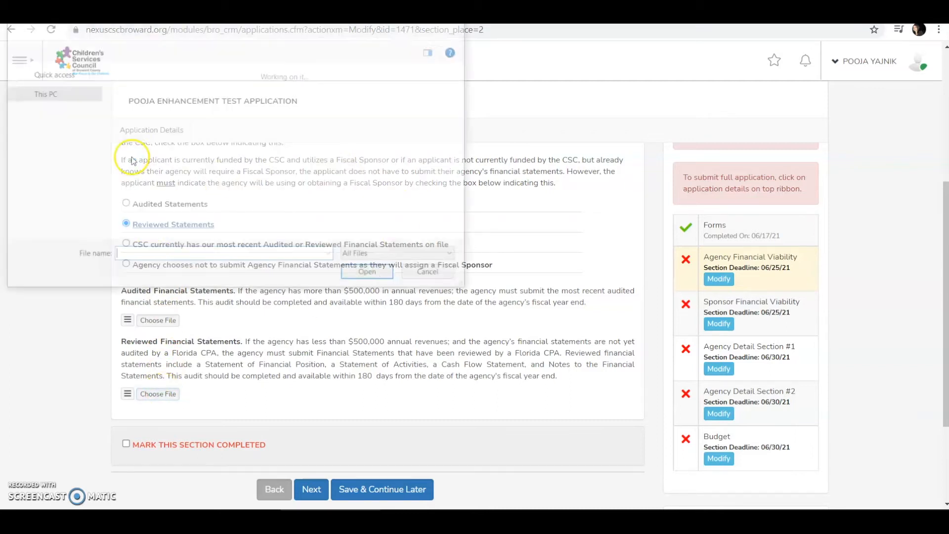
pyautogui.doubleClick(135, 109)
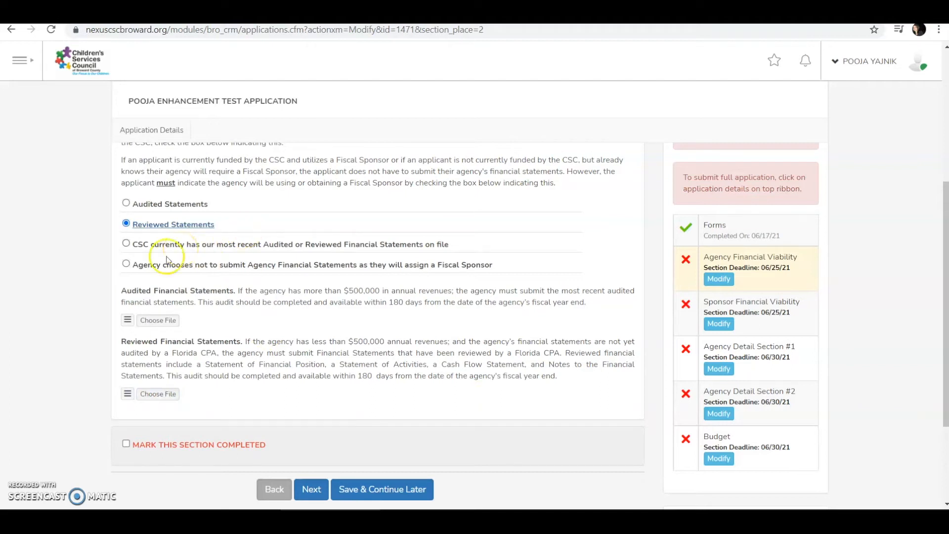
# - Choose not to submit financial statements and to assign a Fiscal Sponsor instead
pyautogui.click(126, 244)
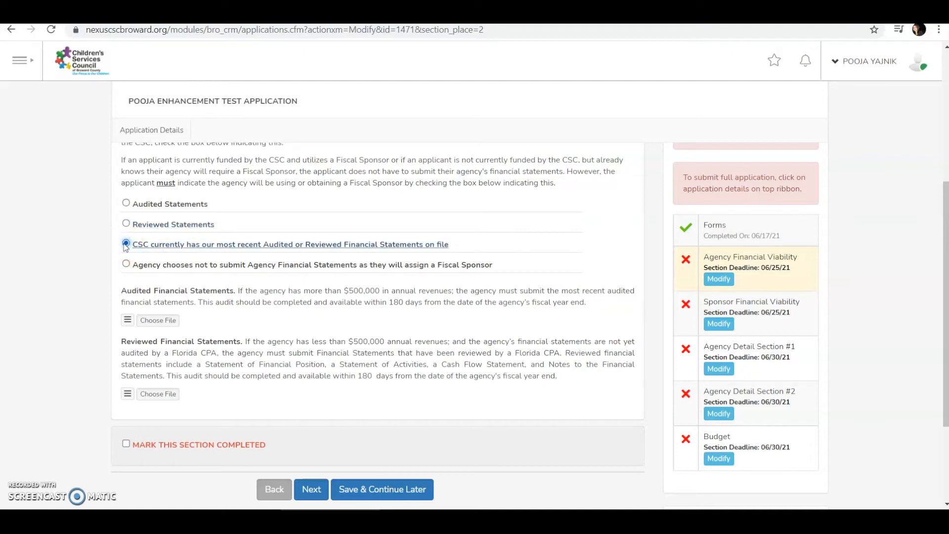
pyautogui.click(135, 245)
pyautogui.click(126, 264)
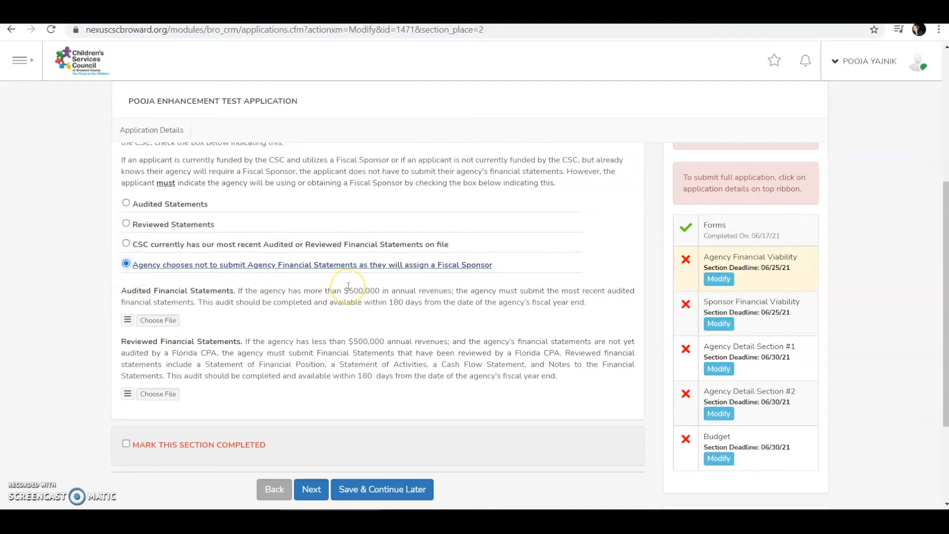
pyautogui.scroll(-3, 348, 287)
pyautogui.scroll(5, 348, 286)
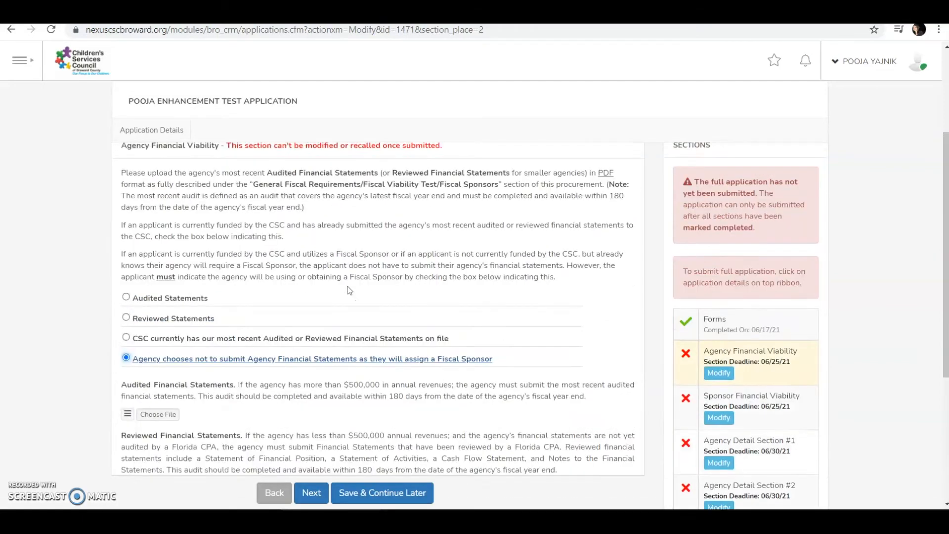
pyautogui.scroll(2, 350, 290)
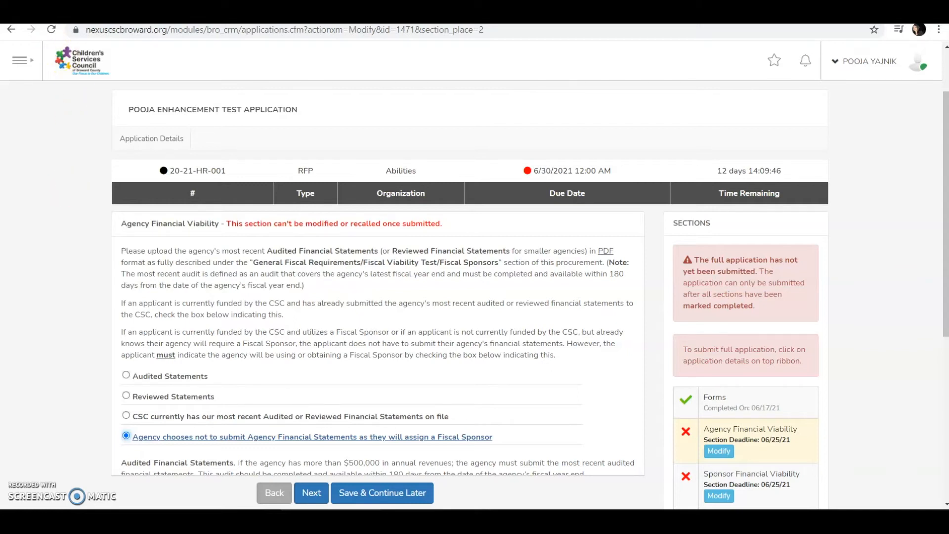
# - Choose Audited Statements, attach Test.pdf, and save the section's progress
pyautogui.scroll(-3, 169, 255)
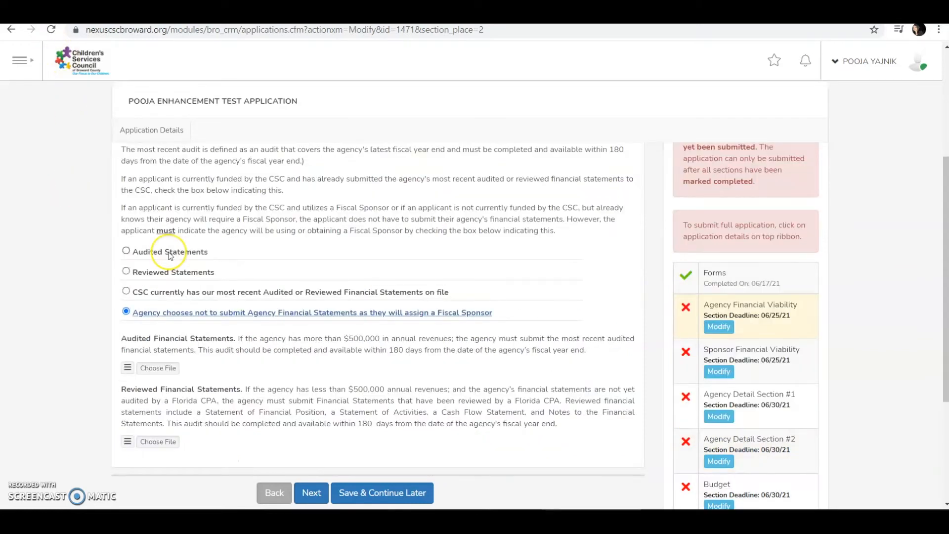
pyautogui.click(127, 251)
pyautogui.click(158, 368)
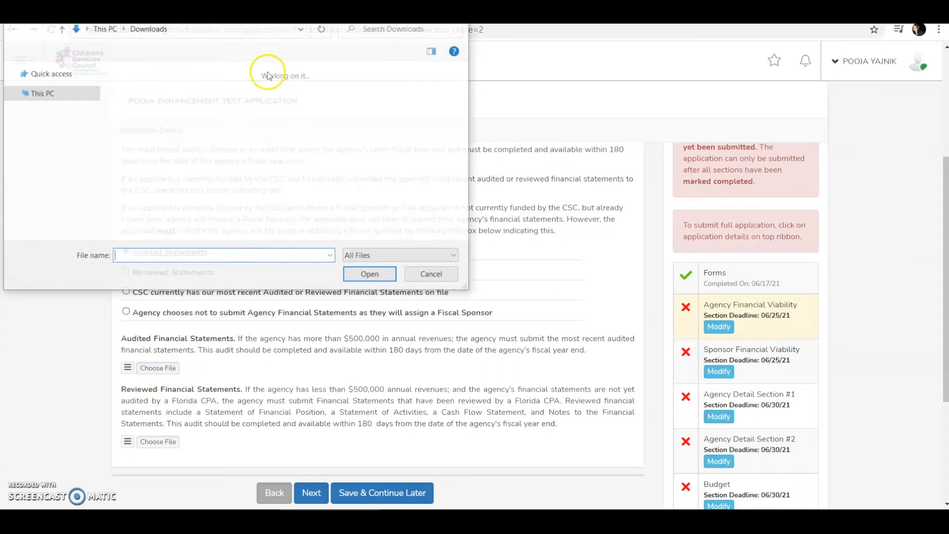
pyautogui.doubleClick(134, 102)
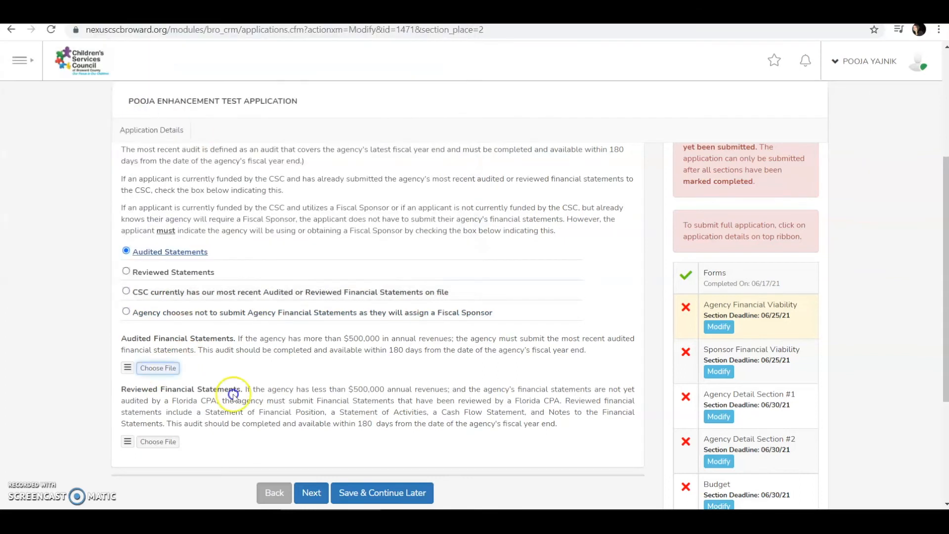
pyautogui.scroll(-1, 232, 392)
pyautogui.scroll(-1, 400, 342)
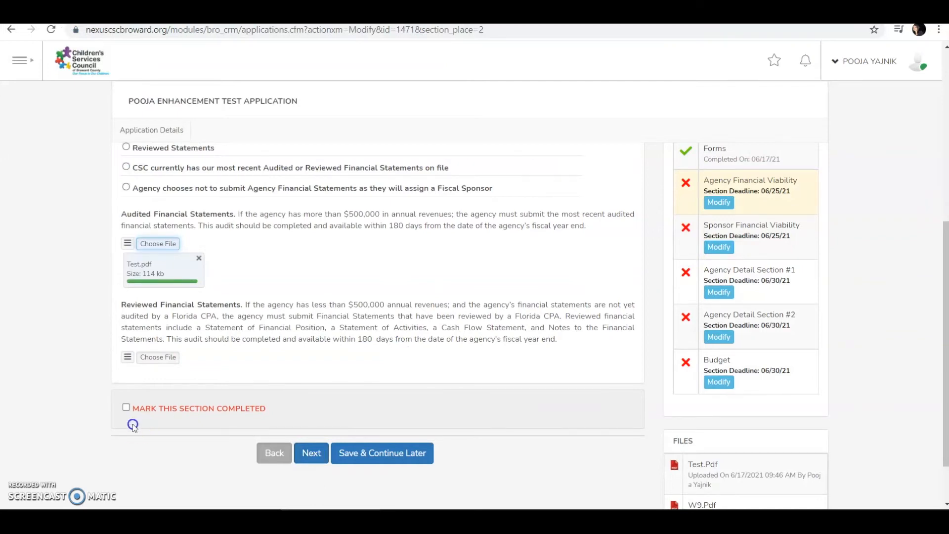
pyautogui.click(300, 457)
pyautogui.click(391, 454)
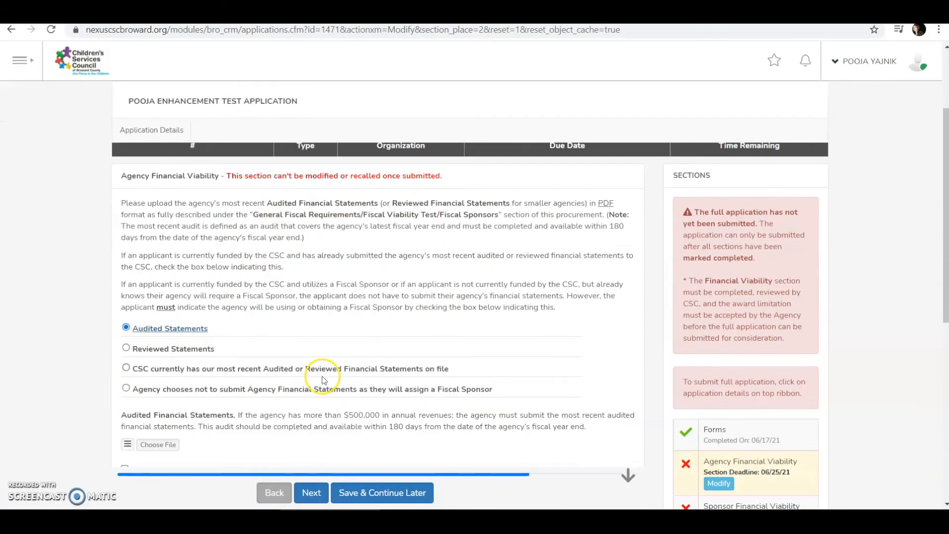
# - Mark Agency Financial Viability completed and save the section
pyautogui.scroll(-1, 323, 380)
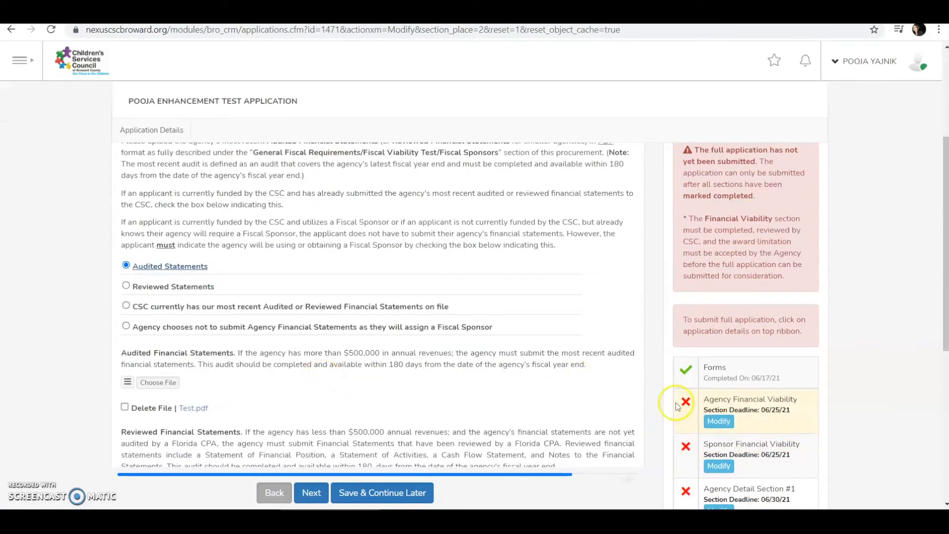
pyautogui.scroll(-2, 315, 345)
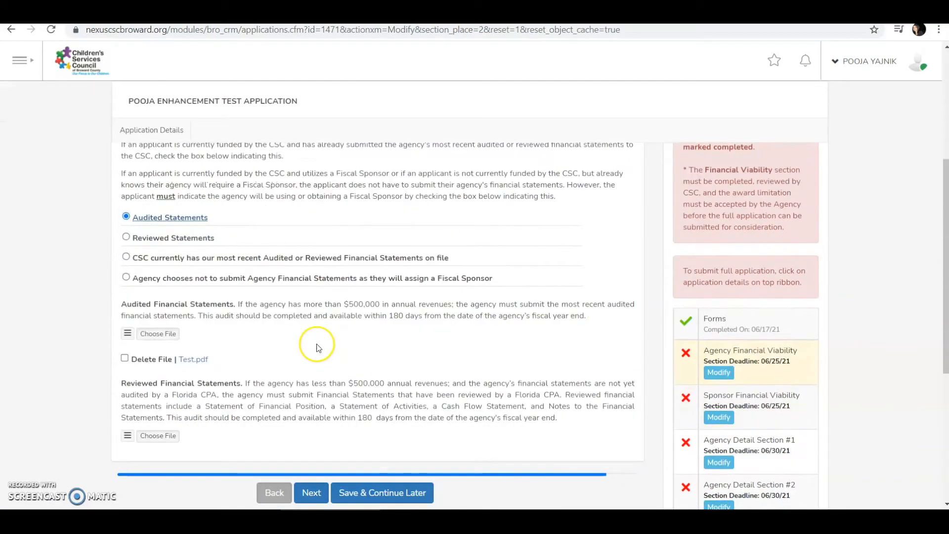
pyautogui.click(126, 410)
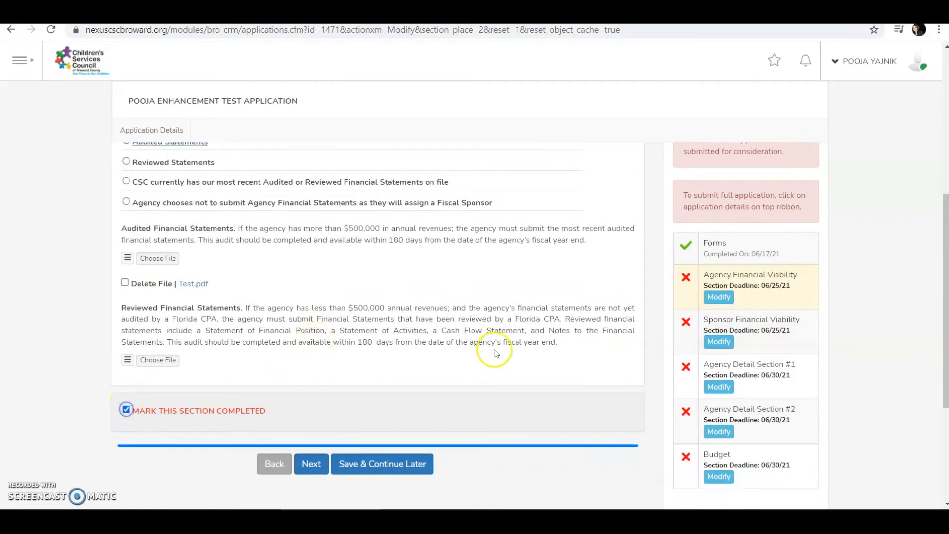
pyautogui.click(310, 463)
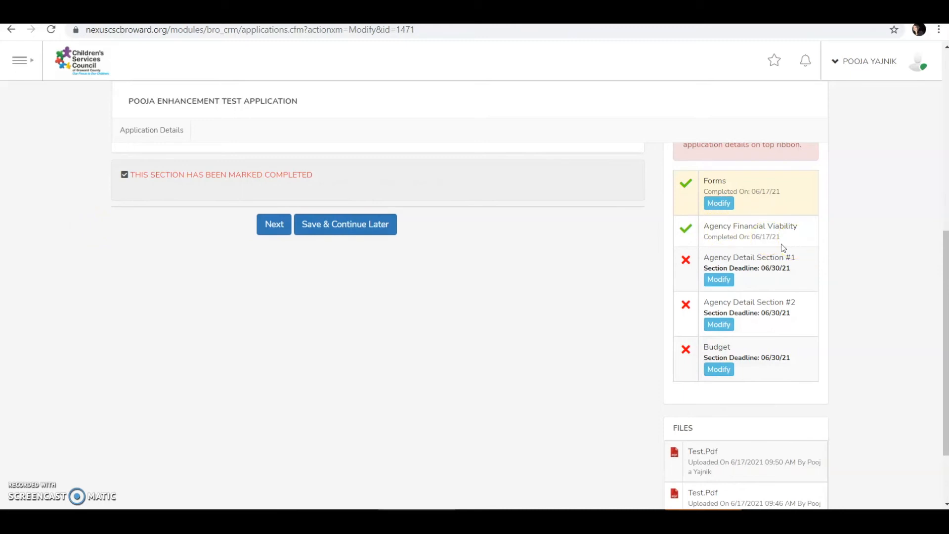
# - Check the section's 06/17/21 completion date, then return to the application details
pyautogui.click(678, 229)
pyautogui.moveTo(706, 241); pyautogui.dragTo(745, 238)
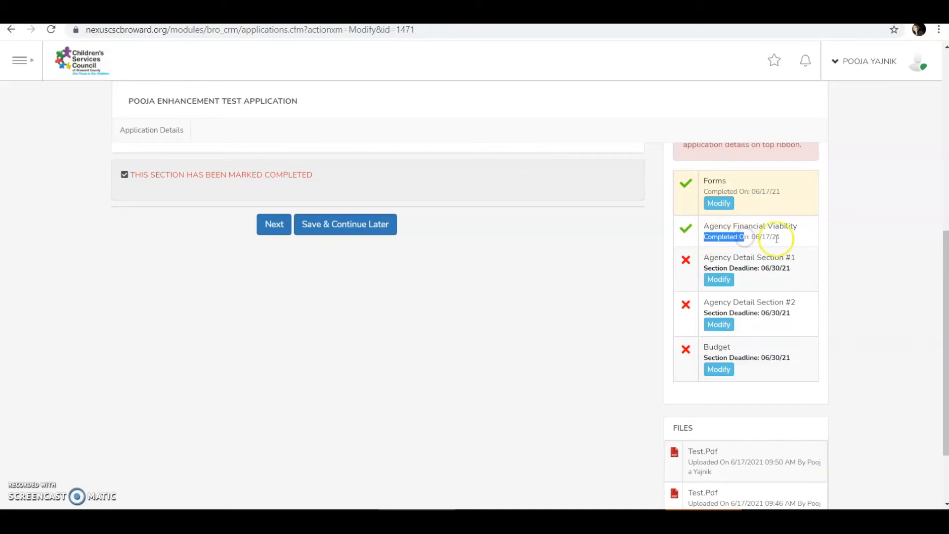
pyautogui.scroll(7, 607, 309)
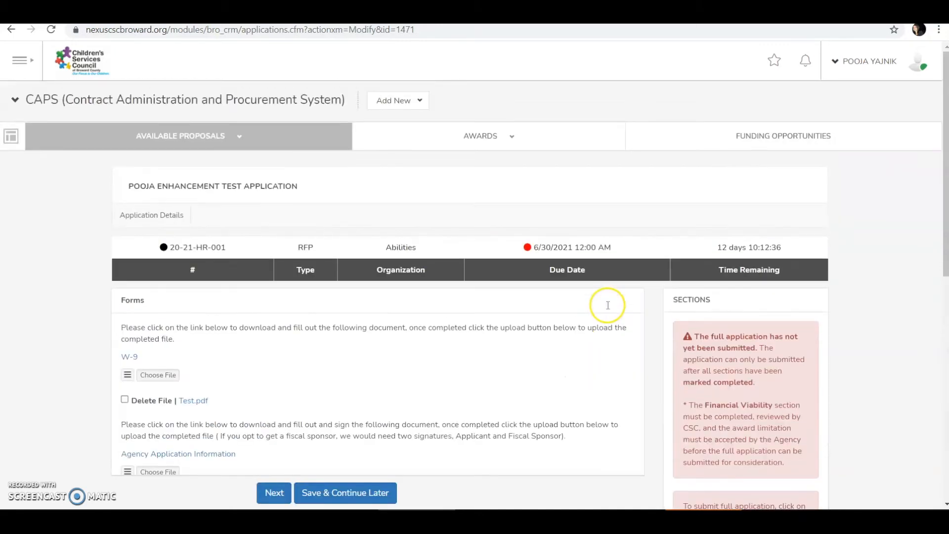
pyautogui.click(172, 216)
pyautogui.scroll(-7, 518, 299)
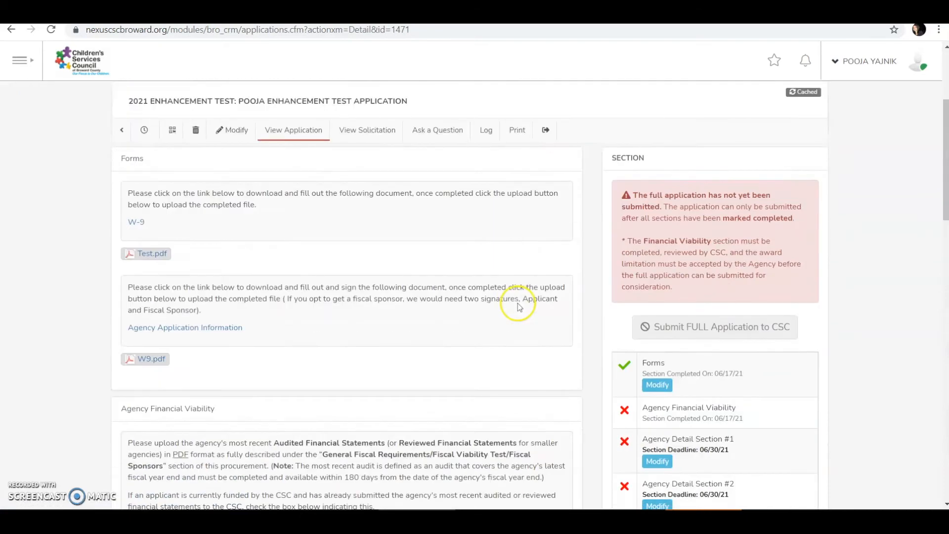
pyautogui.scroll(4, 517, 303)
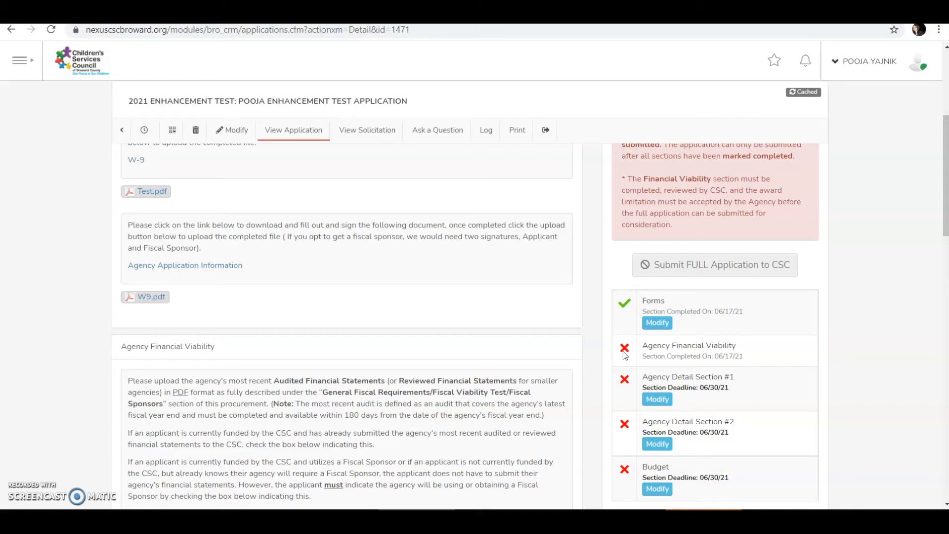
pyautogui.scroll(3, 624, 354)
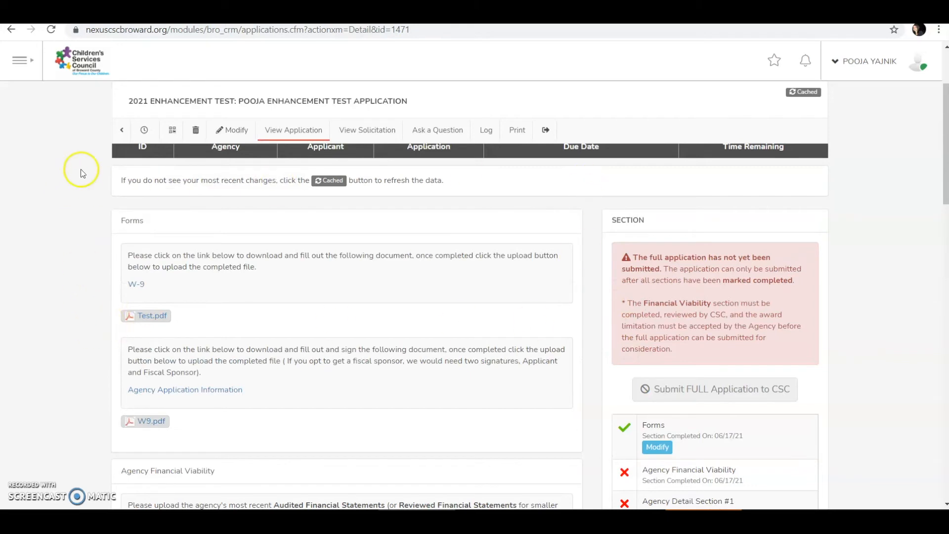
pyautogui.scroll(-3, 777, 388)
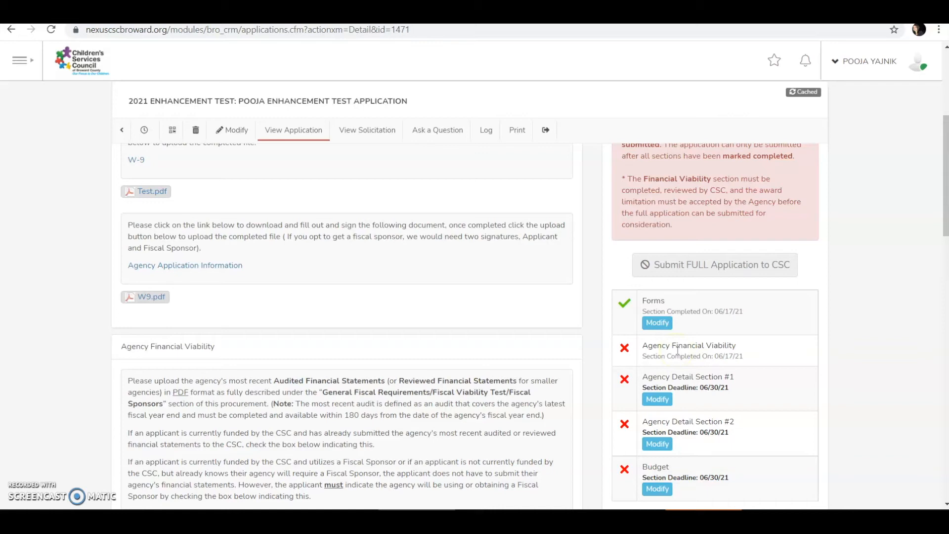
pyautogui.click(637, 344)
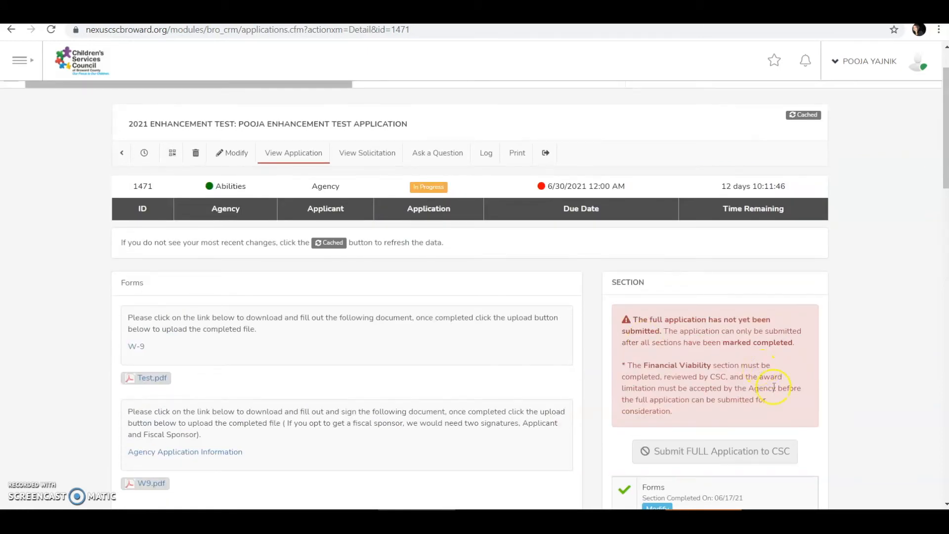
pyautogui.scroll(-4, 558, 399)
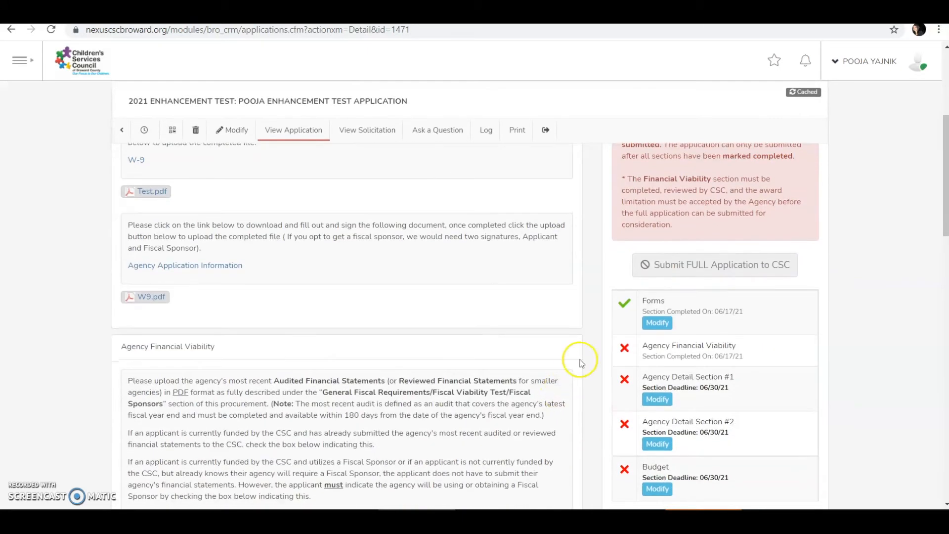
pyautogui.scroll(-3, 618, 303)
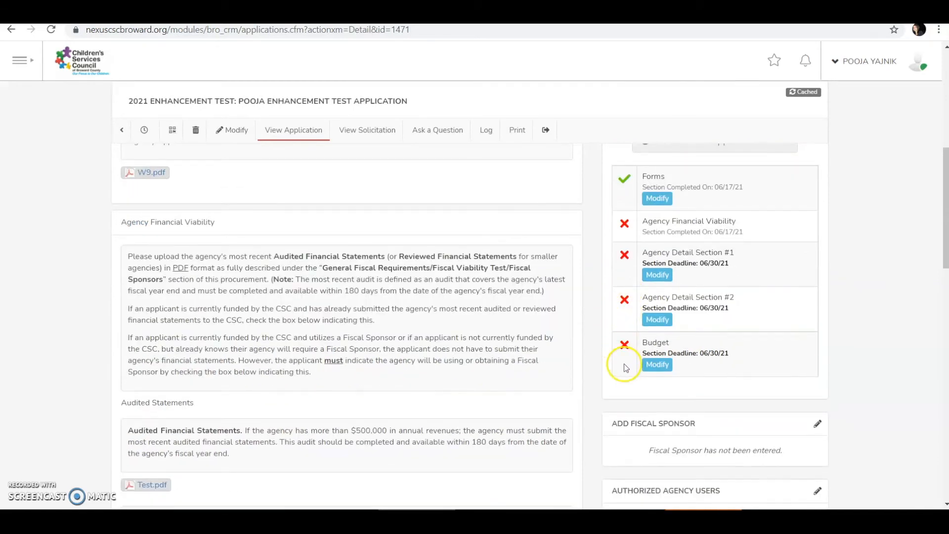
pyautogui.scroll(7, 624, 363)
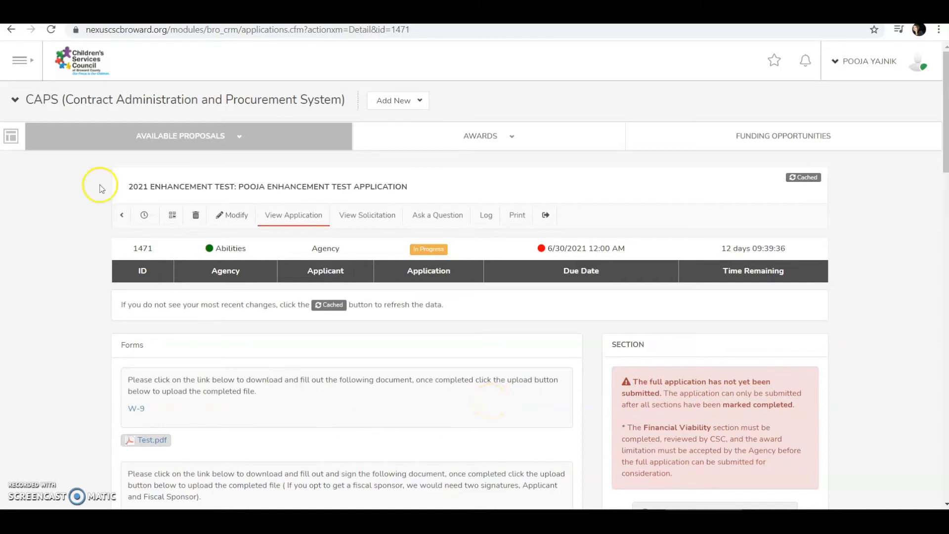
# - Reopen application 1471 for modification and start editing Agency Detail Section #1's question 1
pyautogui.click(235, 214)
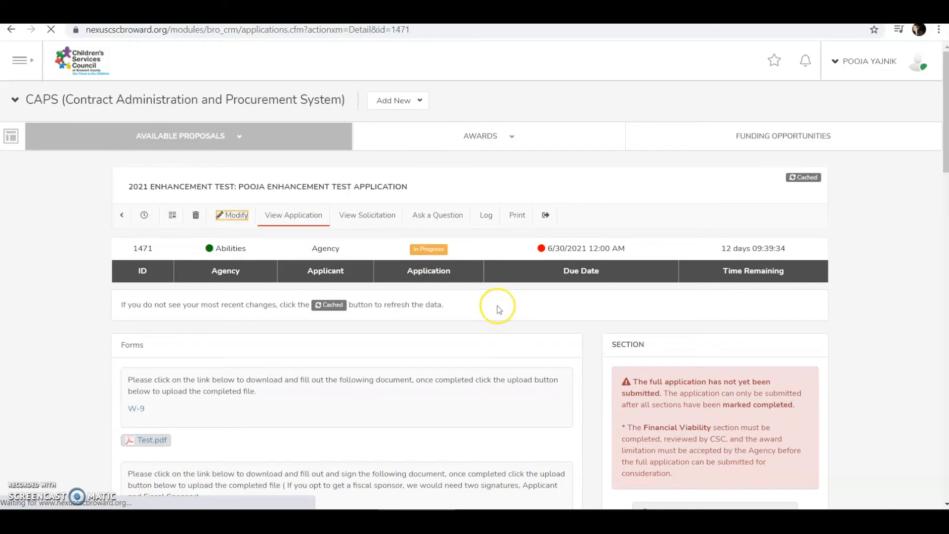
pyautogui.scroll(-6, 498, 309)
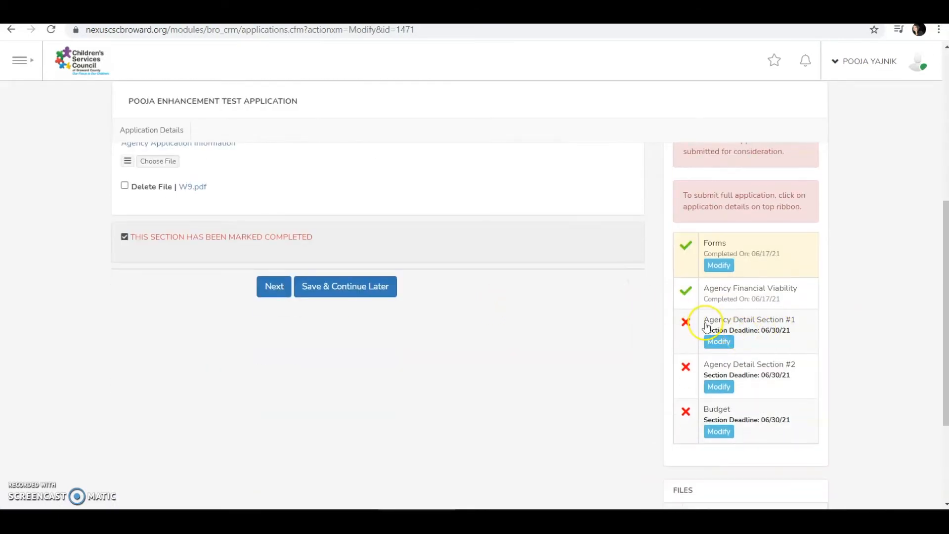
pyautogui.click(719, 343)
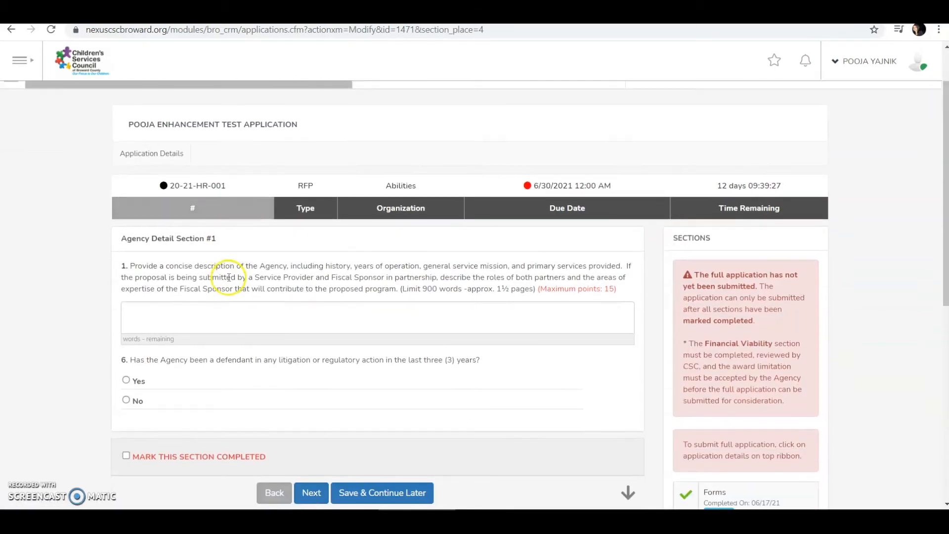
pyautogui.click(262, 312)
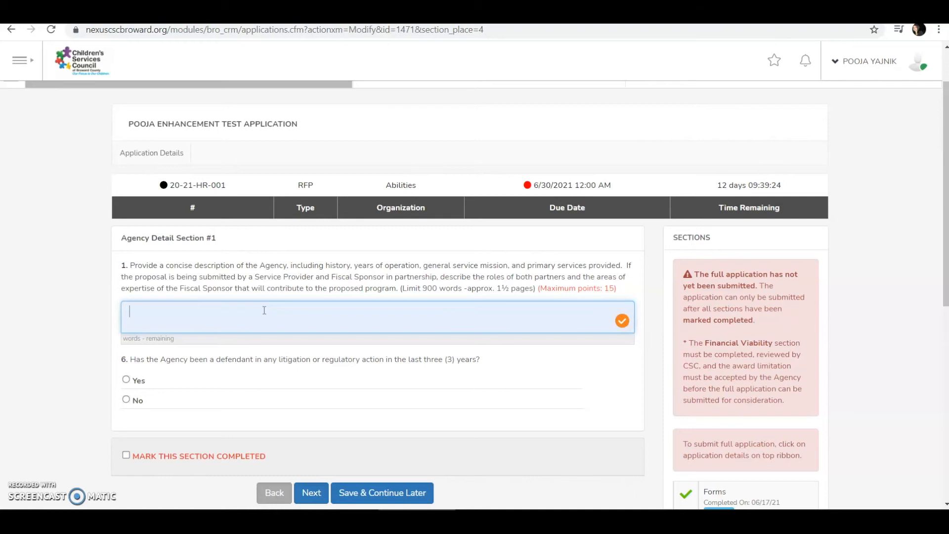
# - Answer question 1 with 'Test comment', within its 900-word limit
pyautogui.doubleClick(425, 287)
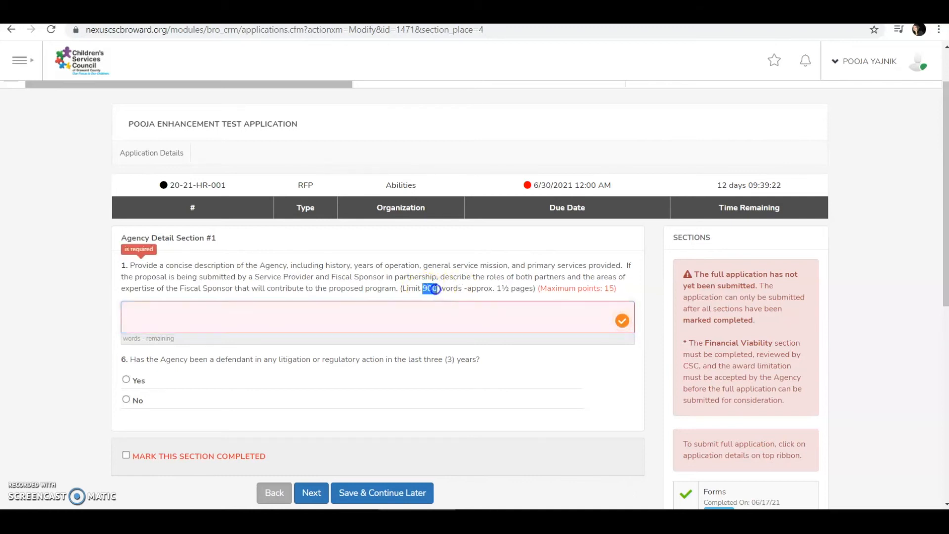
pyautogui.click(190, 314)
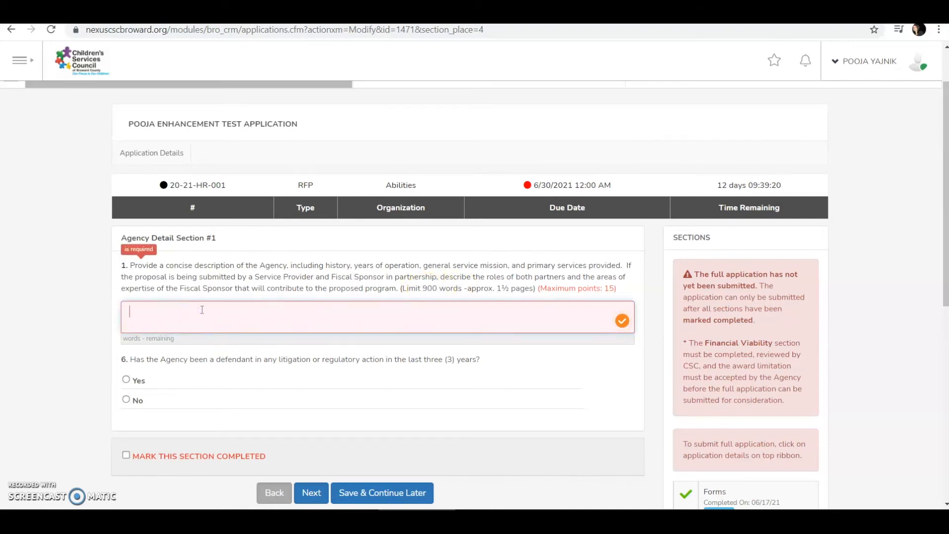
pyautogui.write('Test')
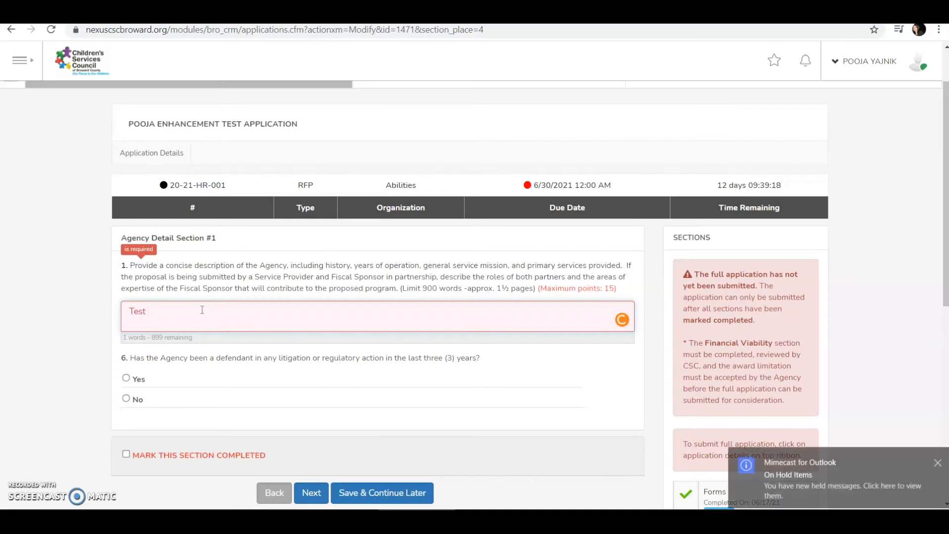
pyautogui.write(' comment')
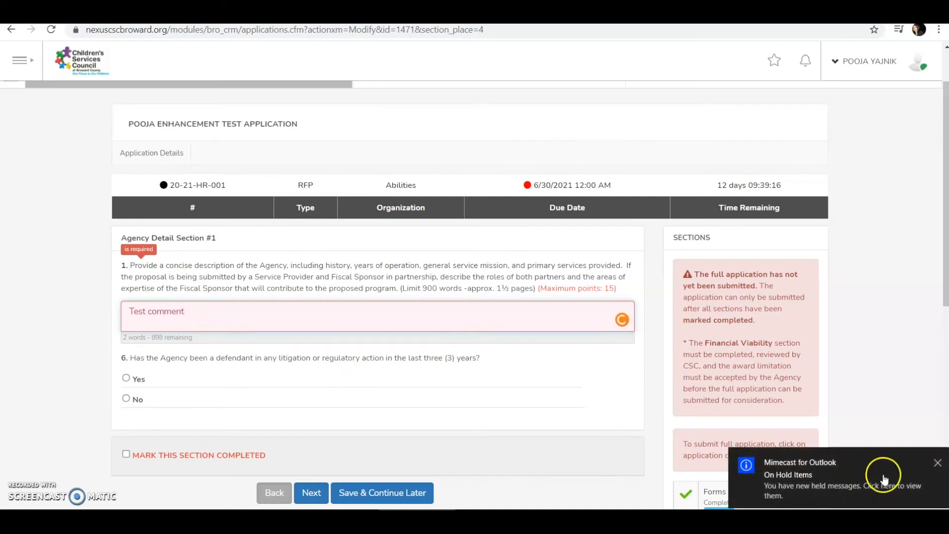
pyautogui.click(937, 462)
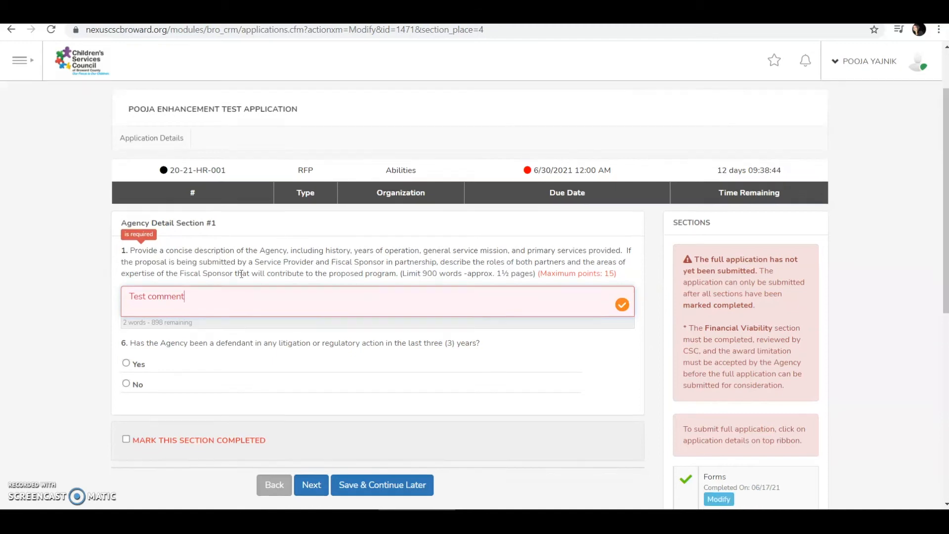
pyautogui.scroll(-1, 241, 274)
# - Answer Yes to question 6 with explanation 'test', mark Section #1 completed, and continue
pyautogui.click(189, 297)
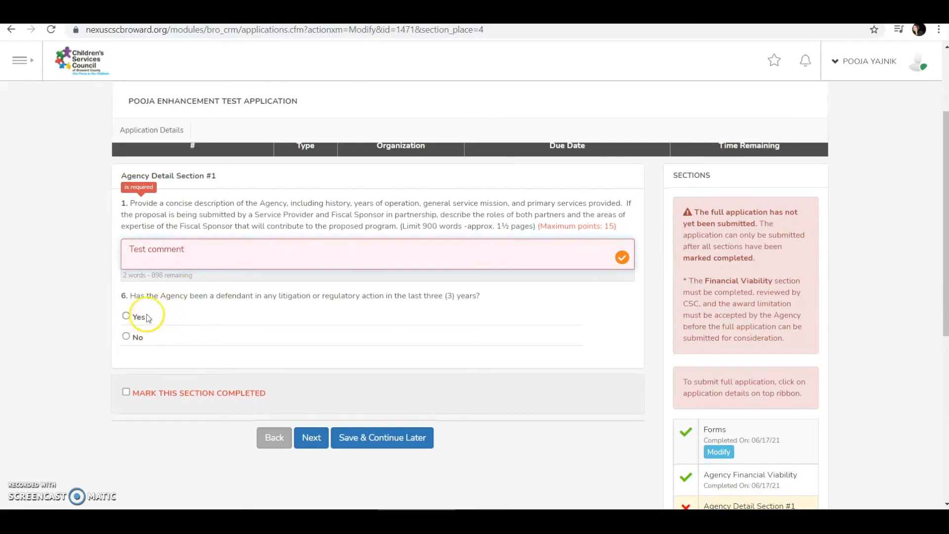
pyautogui.click(125, 341)
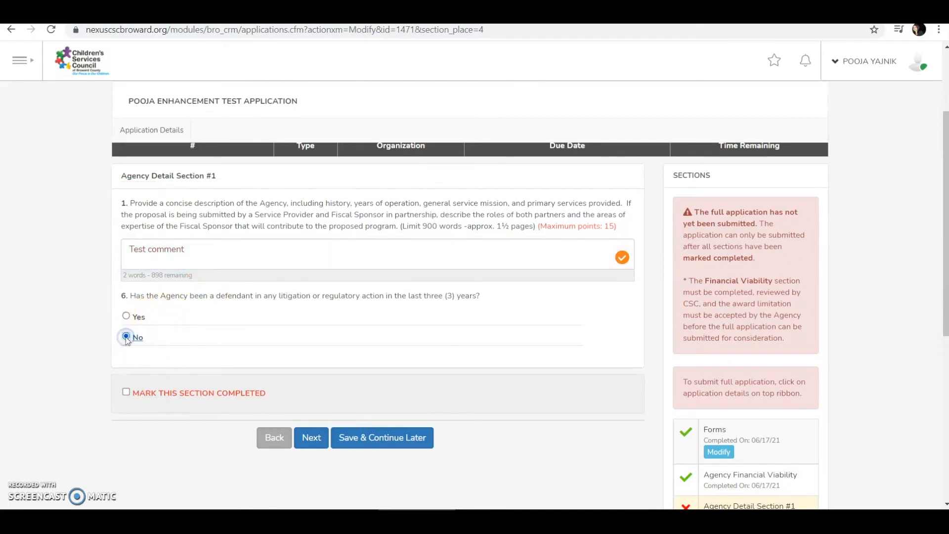
pyautogui.click(127, 317)
pyautogui.click(332, 377)
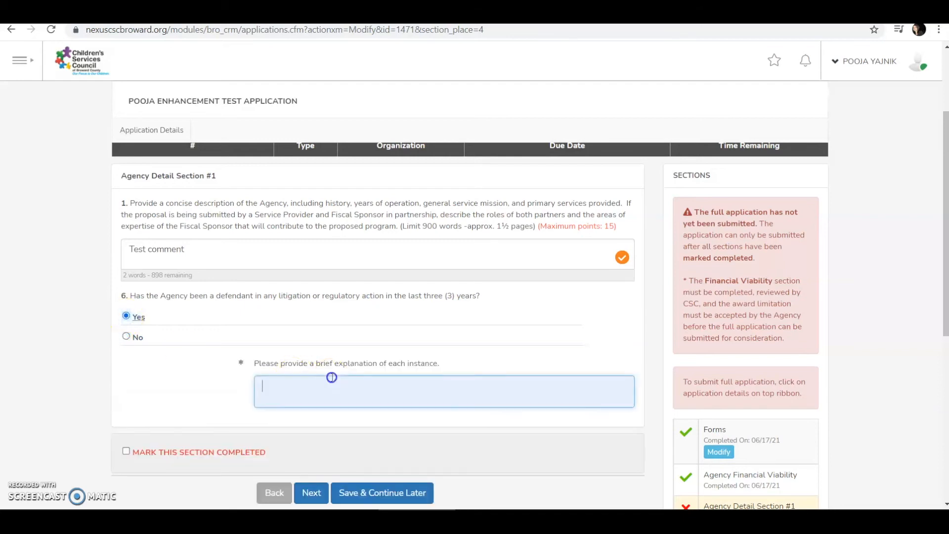
pyautogui.write('test')
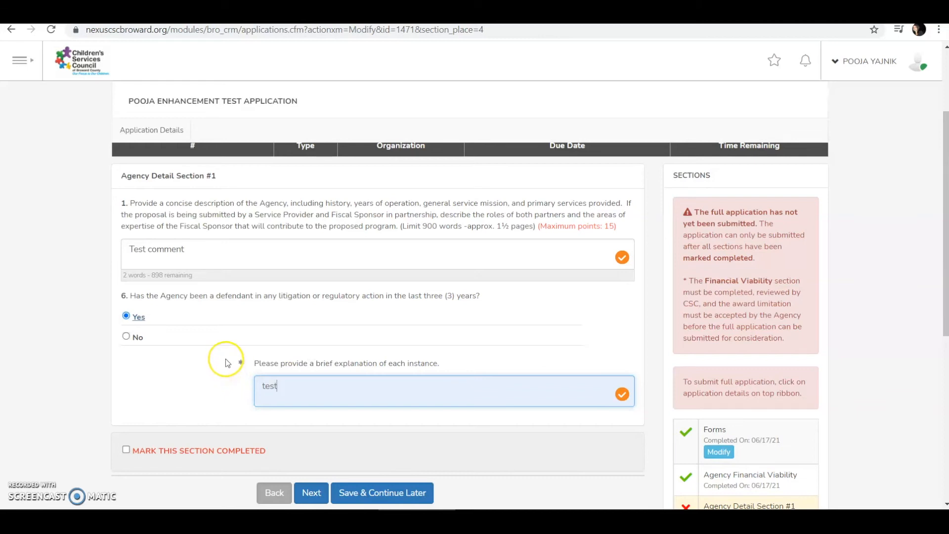
pyautogui.scroll(-3, 225, 358)
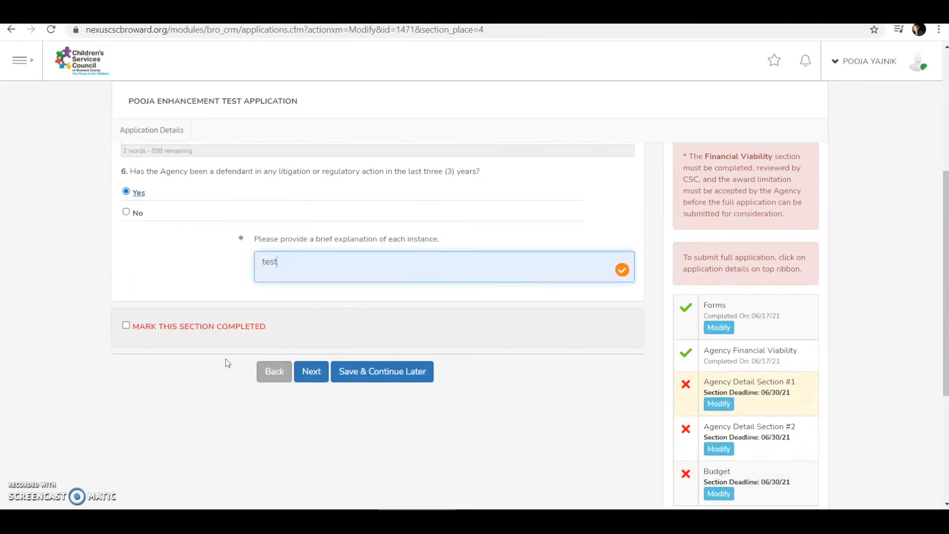
pyautogui.click(125, 327)
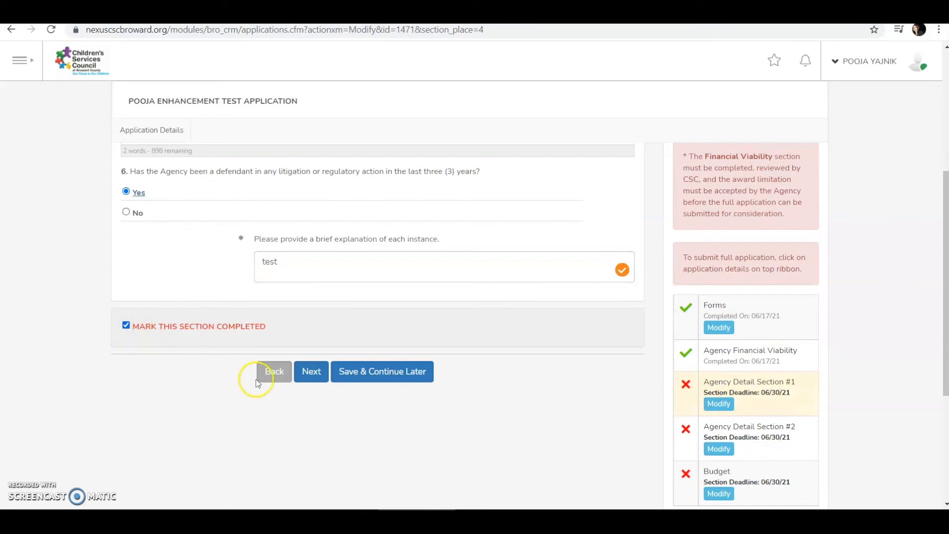
pyautogui.click(310, 371)
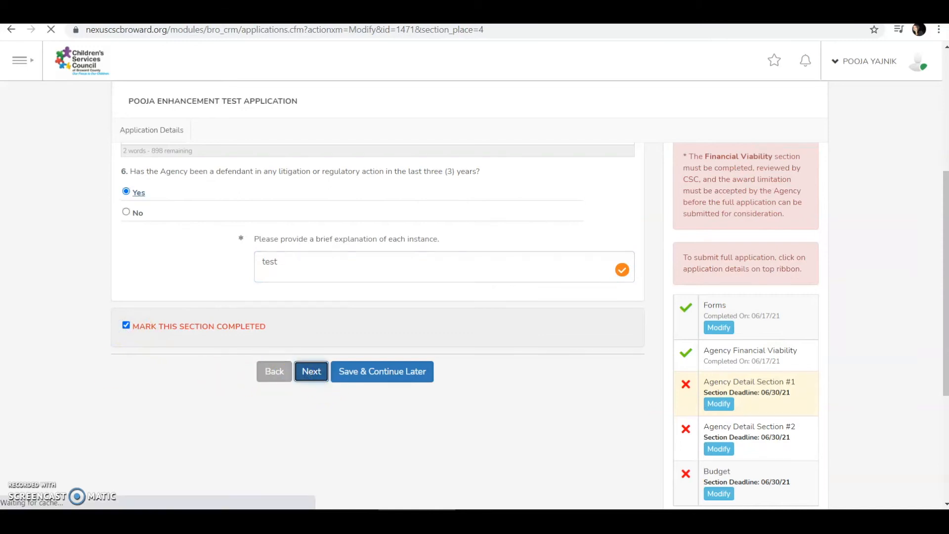
pyautogui.scroll(-3, 334, 348)
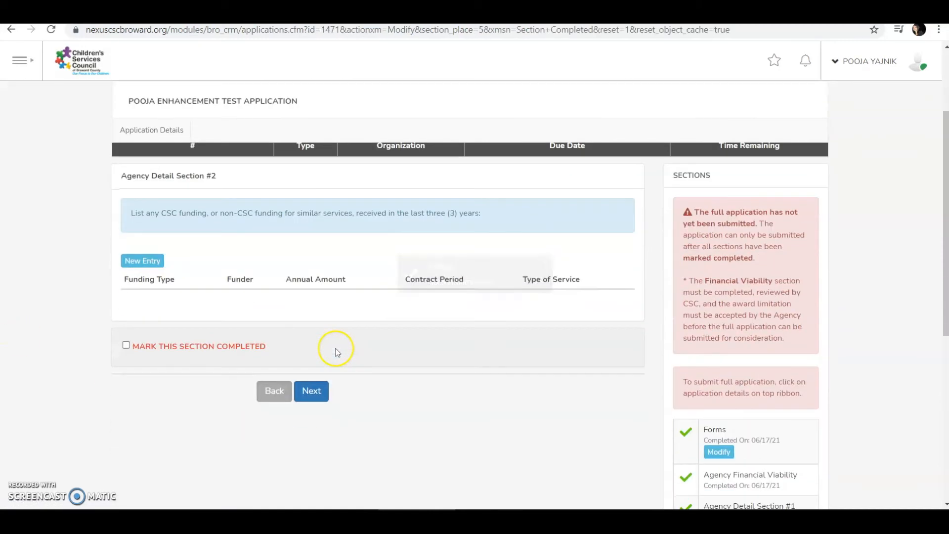
pyautogui.scroll(-3, 335, 352)
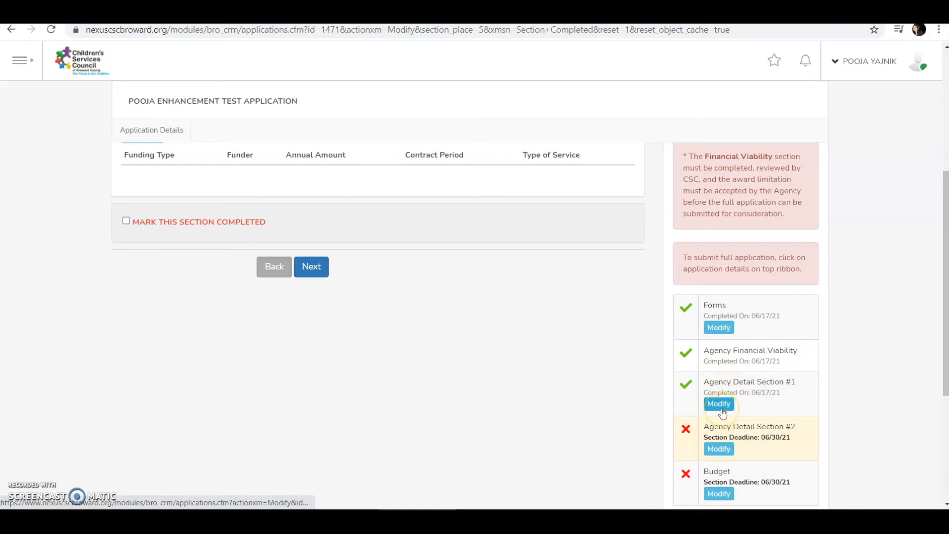
pyautogui.click(575, 379)
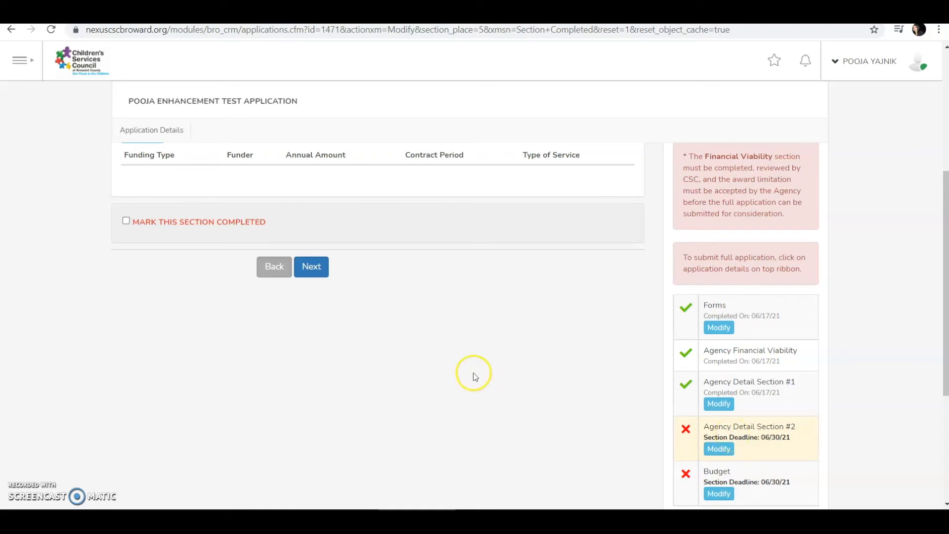
pyautogui.scroll(3, 473, 373)
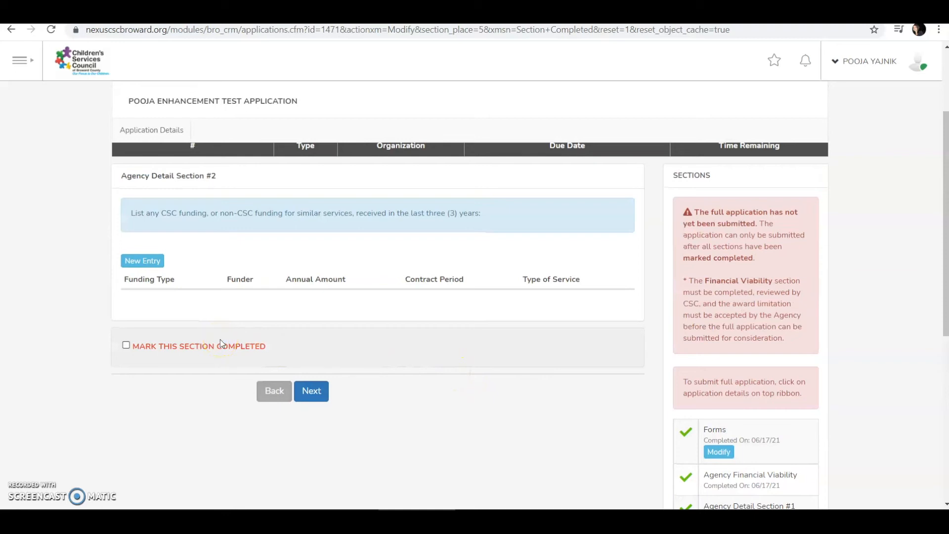
# - Add a CSC funding entry: funder test, annual amount 5, service test, period 12-12-12-12
pyautogui.click(157, 262)
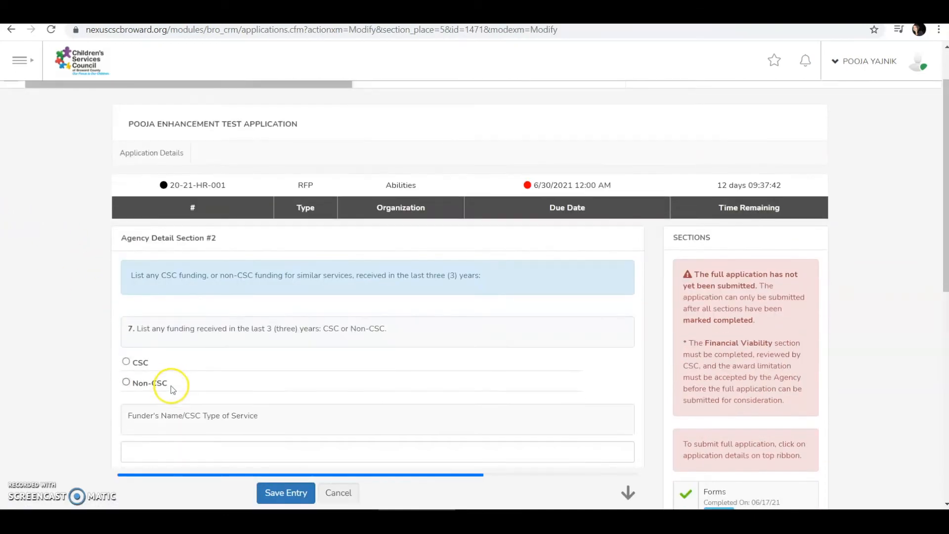
pyautogui.click(132, 299)
pyautogui.click(164, 389)
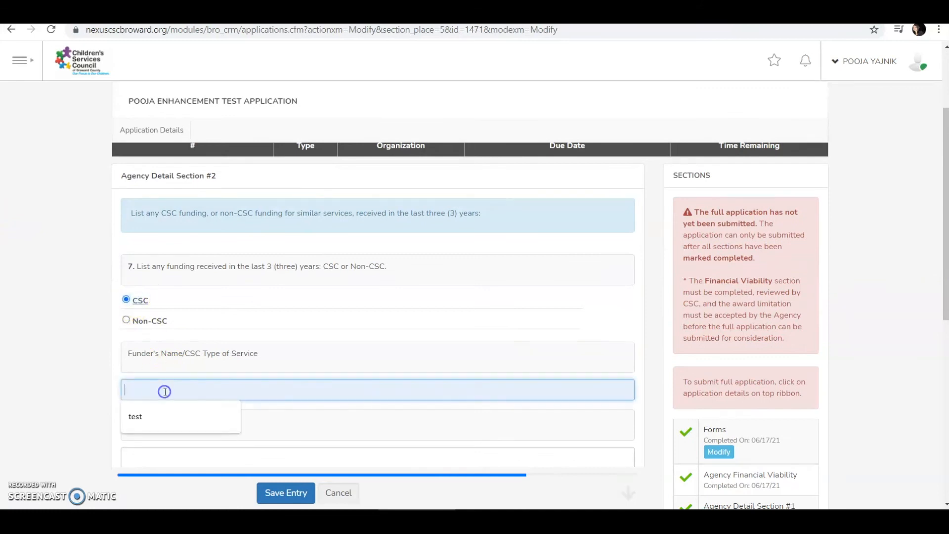
pyautogui.click(148, 418)
pyautogui.scroll(-1, 143, 414)
pyautogui.click(143, 392)
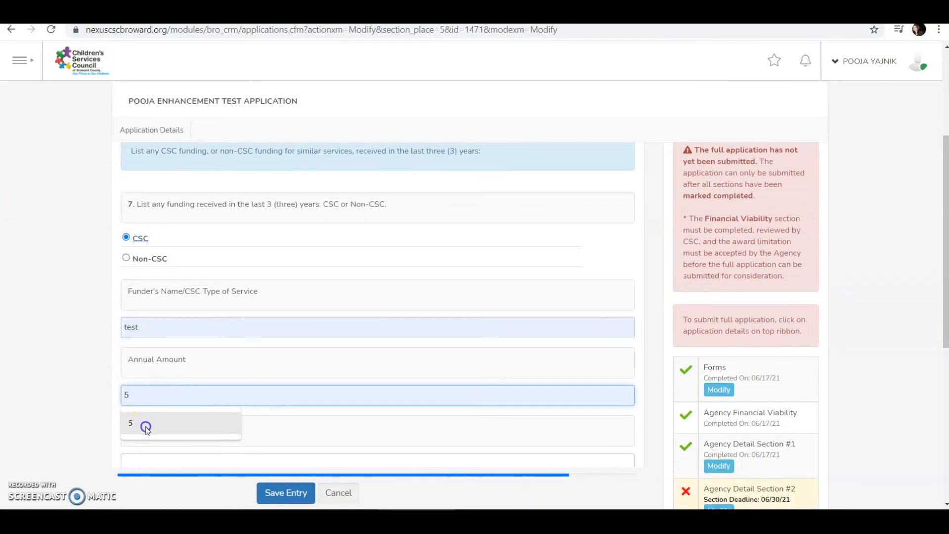
pyautogui.click(144, 426)
pyautogui.scroll(-2, 141, 420)
pyautogui.click(163, 336)
pyautogui.click(160, 362)
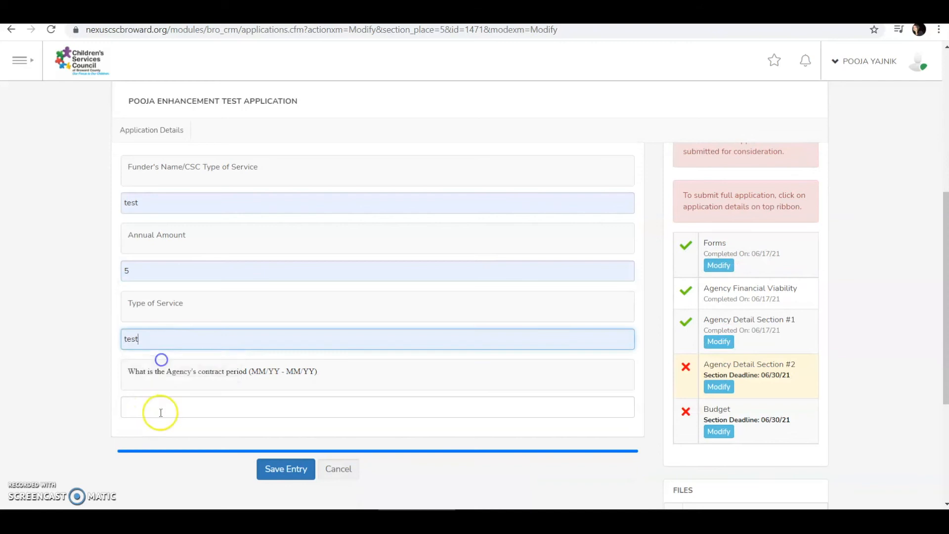
pyautogui.click(159, 413)
pyautogui.click(159, 432)
pyautogui.click(296, 470)
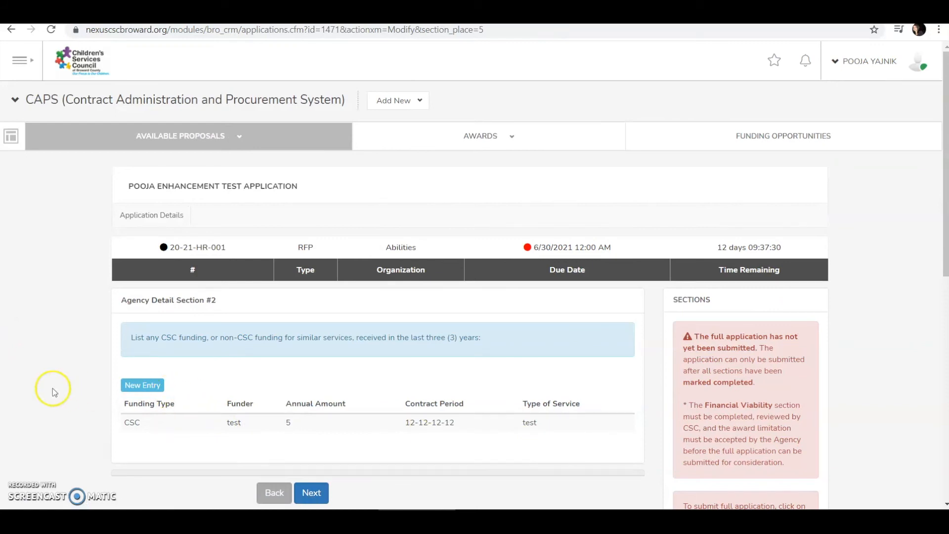
pyautogui.click(131, 386)
# - Add a Non-CSC funding entry: funder test, amount 5, service test, period 12-12-12-12
pyautogui.scroll(-3, 133, 255)
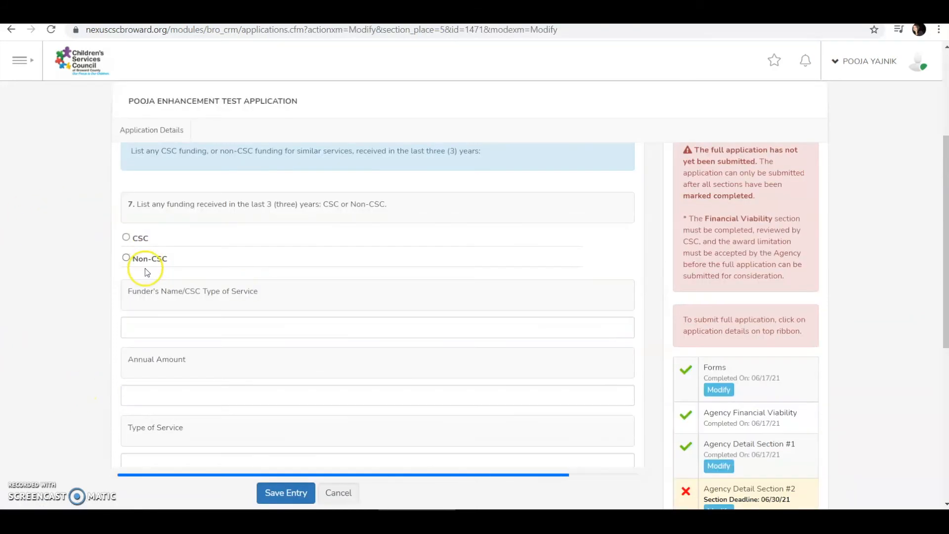
pyautogui.click(152, 325)
pyautogui.click(149, 356)
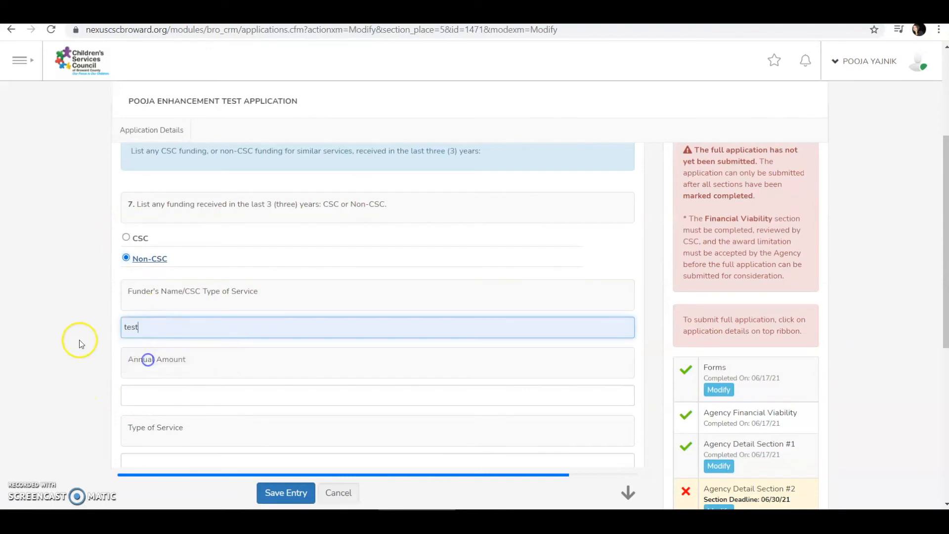
pyautogui.scroll(-1, 206, 337)
pyautogui.click(206, 337)
pyautogui.click(163, 364)
pyautogui.scroll(-2, 159, 346)
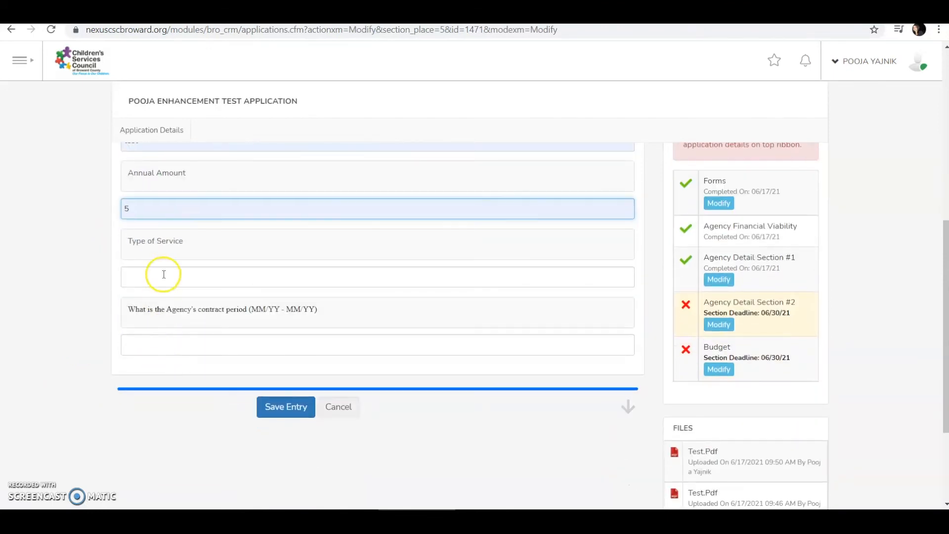
pyautogui.click(164, 275)
pyautogui.click(160, 305)
pyautogui.click(163, 344)
pyautogui.click(162, 372)
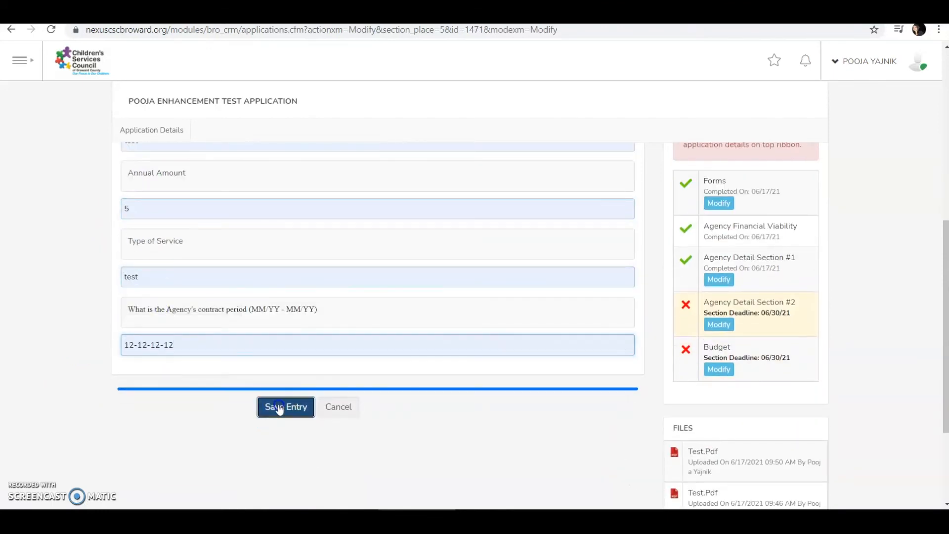
pyautogui.click(285, 407)
# - Mark Agency Detail Section #2 completed and continue to the Budget section
pyautogui.scroll(-2, 150, 285)
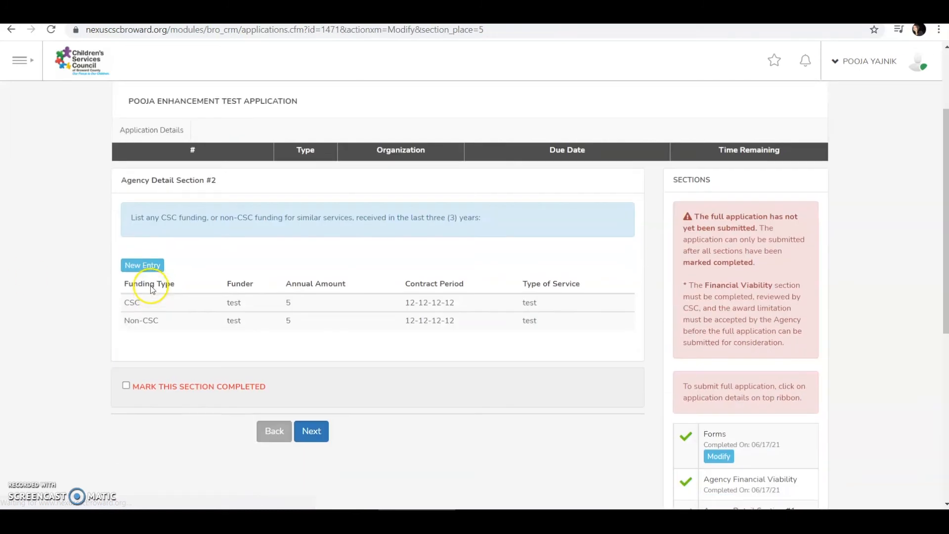
pyautogui.click(162, 382)
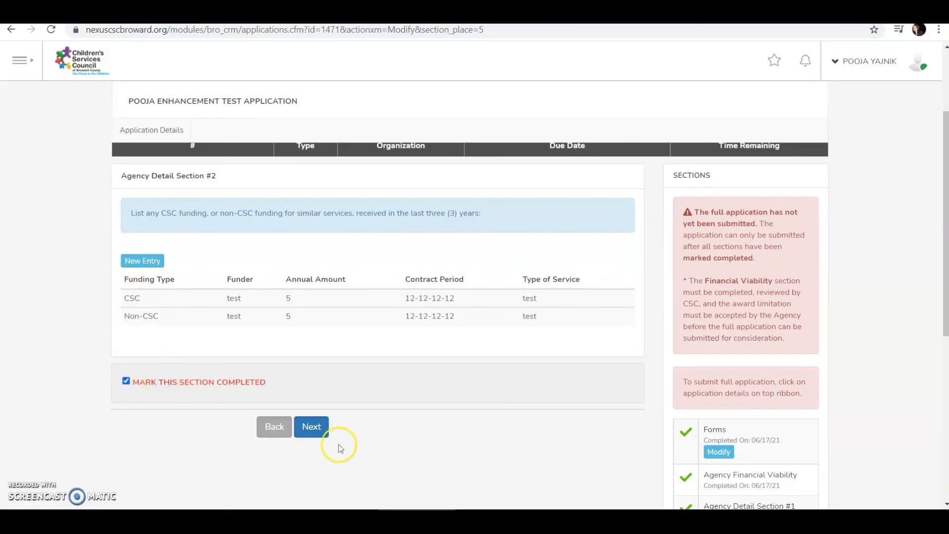
pyautogui.click(312, 426)
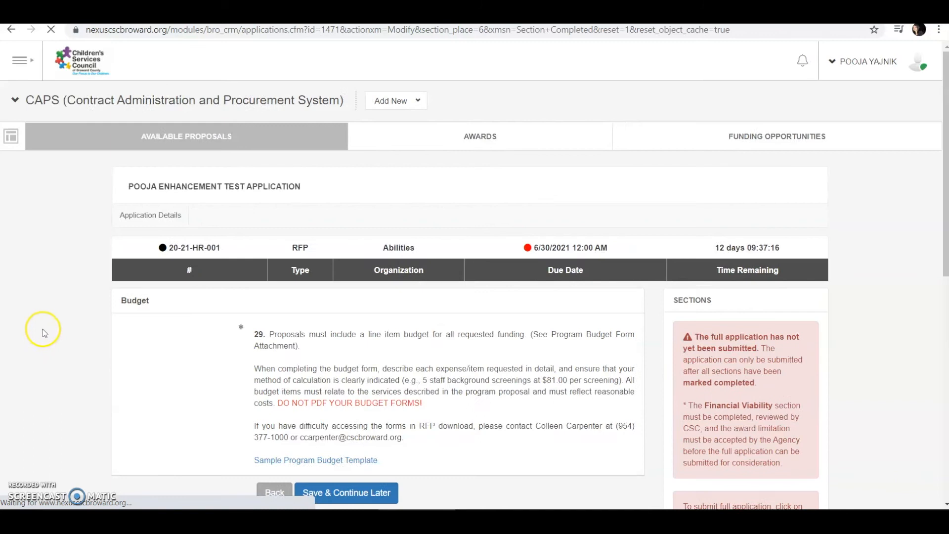
pyautogui.scroll(-5, 305, 353)
pyautogui.scroll(-2, 294, 352)
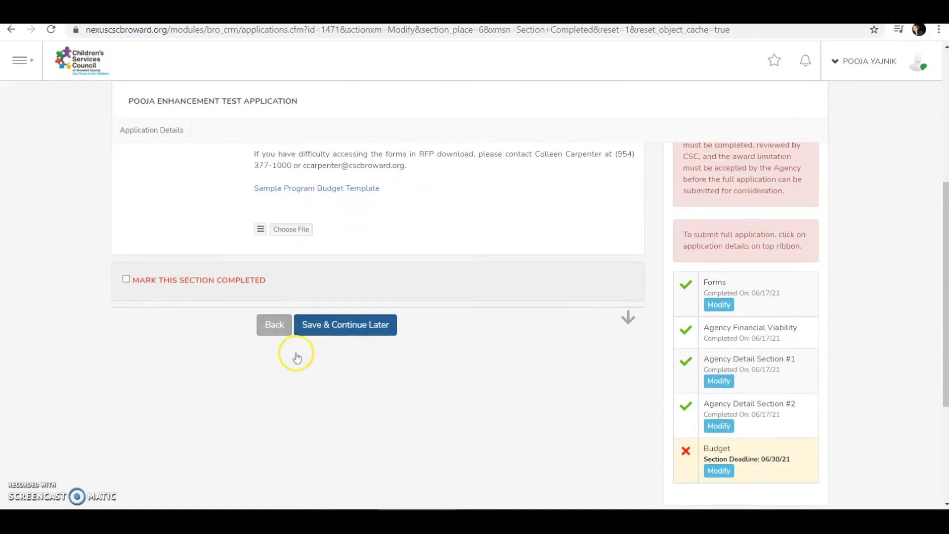
pyautogui.scroll(4, 292, 353)
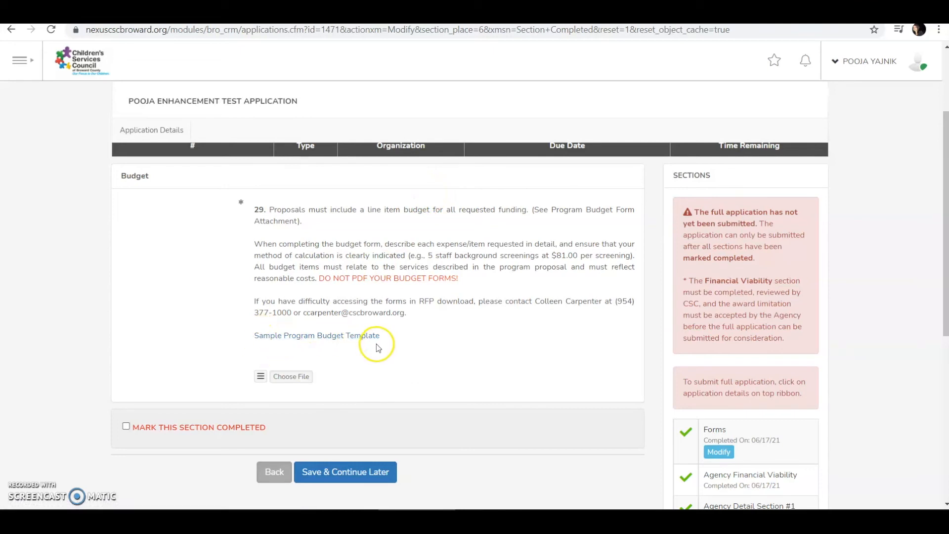
pyautogui.click(354, 337)
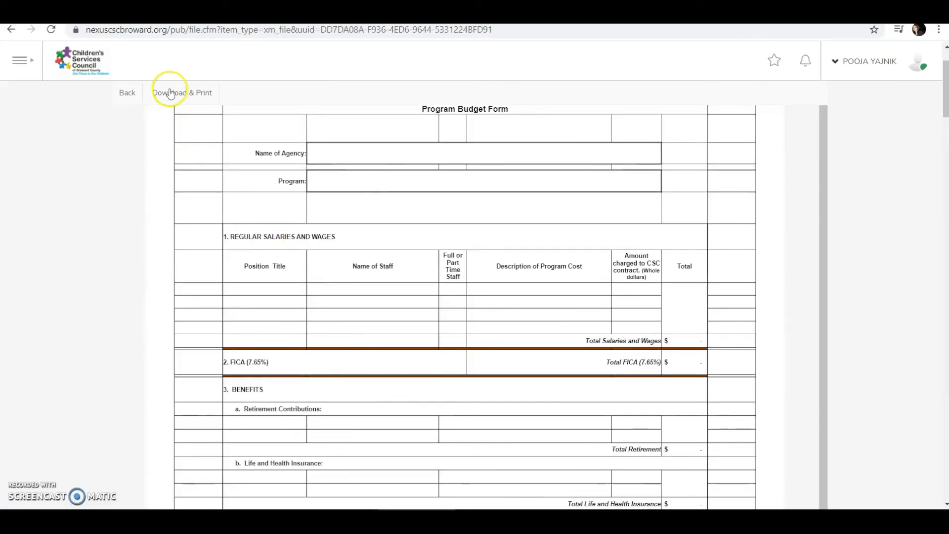
pyautogui.click(172, 94)
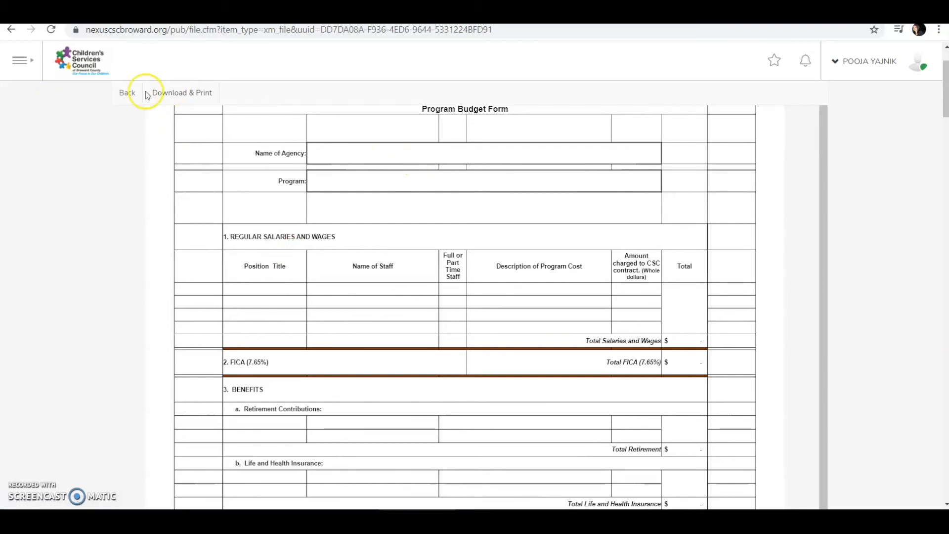
pyautogui.click(126, 94)
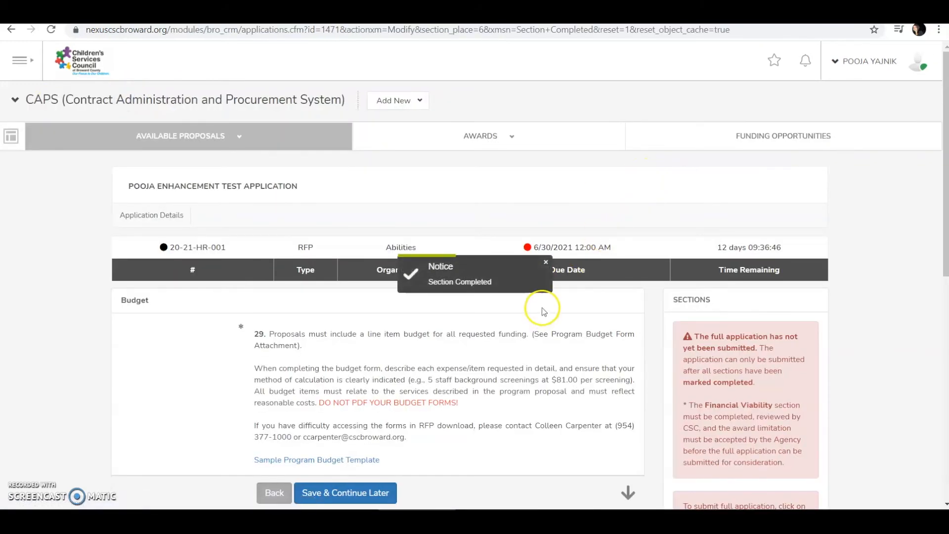
pyautogui.scroll(-2, 542, 310)
pyautogui.scroll(-1, 542, 308)
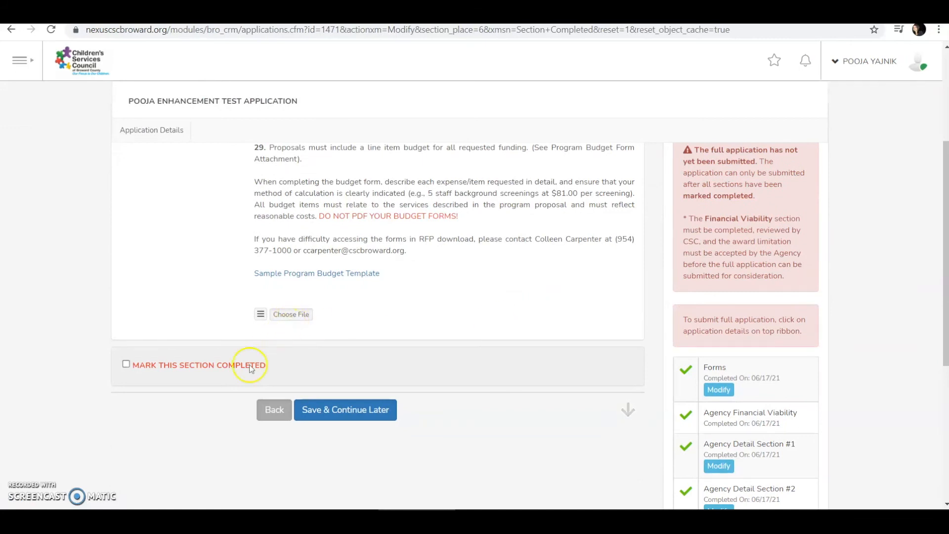
# - Attach ProgramBudget.xlsx, mark the Budget section completed, and save it
pyautogui.click(290, 314)
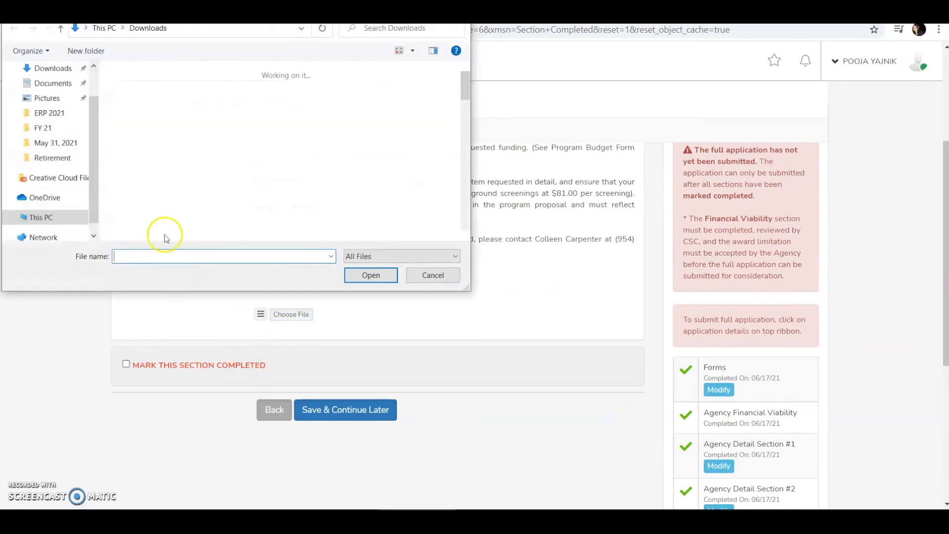
pyautogui.doubleClick(135, 112)
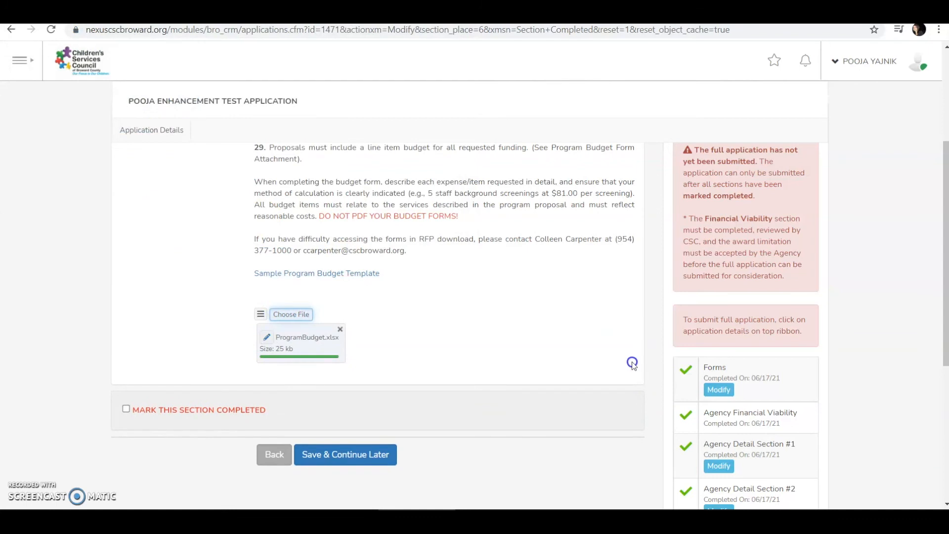
pyautogui.click(194, 414)
pyautogui.click(383, 461)
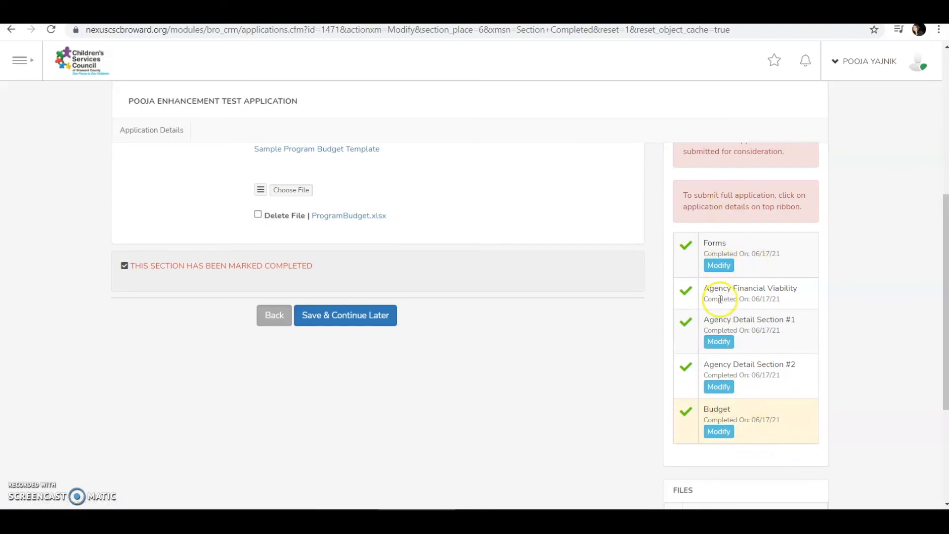
pyautogui.scroll(4, 831, 297)
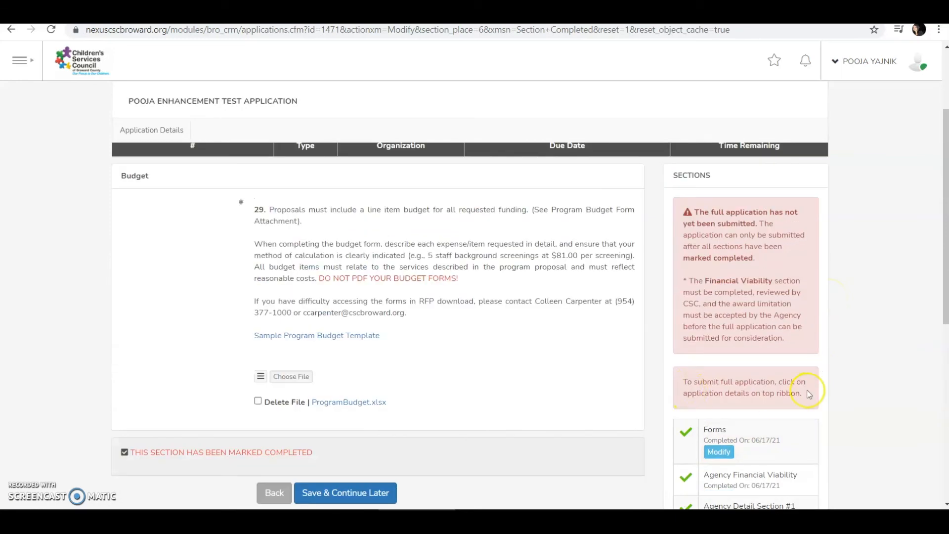
# - Open the application's detail view and scroll through its sections list
pyautogui.click(160, 130)
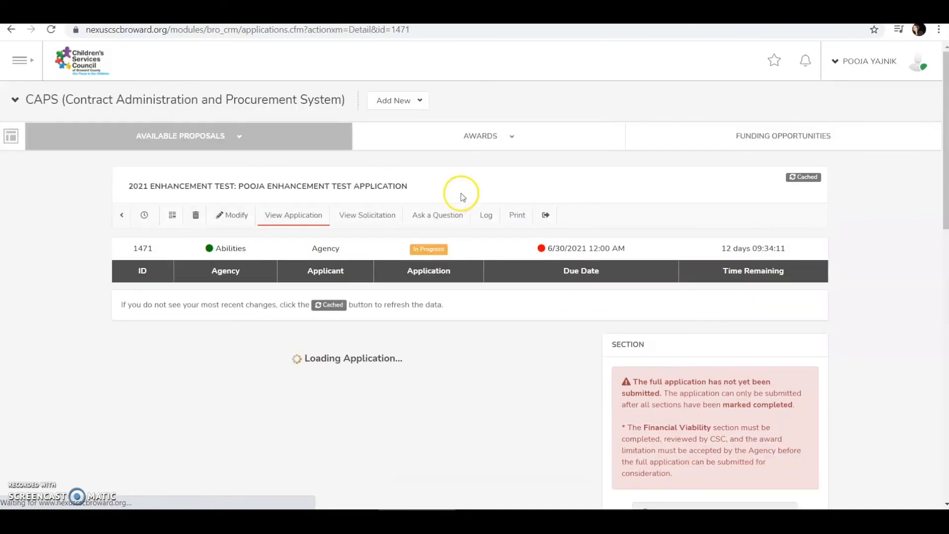
pyautogui.scroll(-5, 595, 377)
pyautogui.scroll(3, 594, 375)
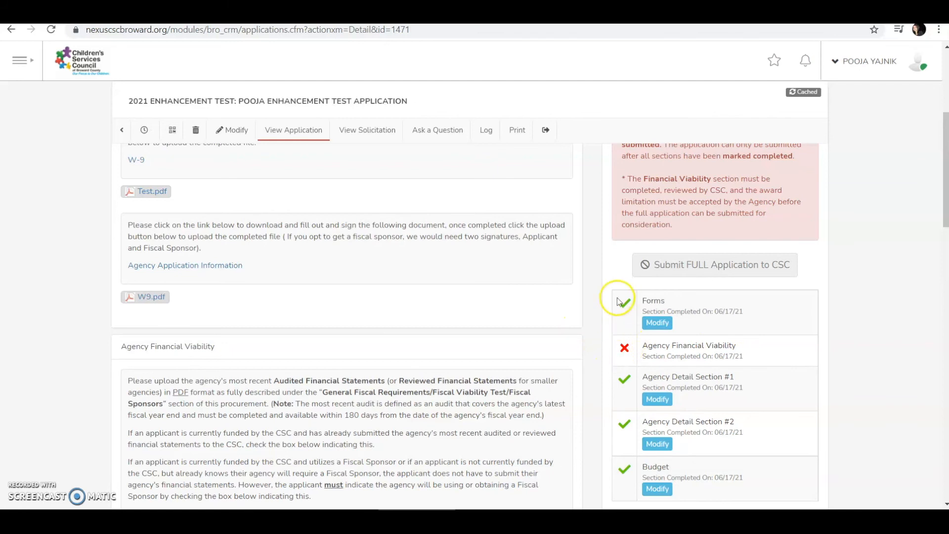
pyautogui.scroll(-3, 603, 376)
pyautogui.scroll(3, 605, 361)
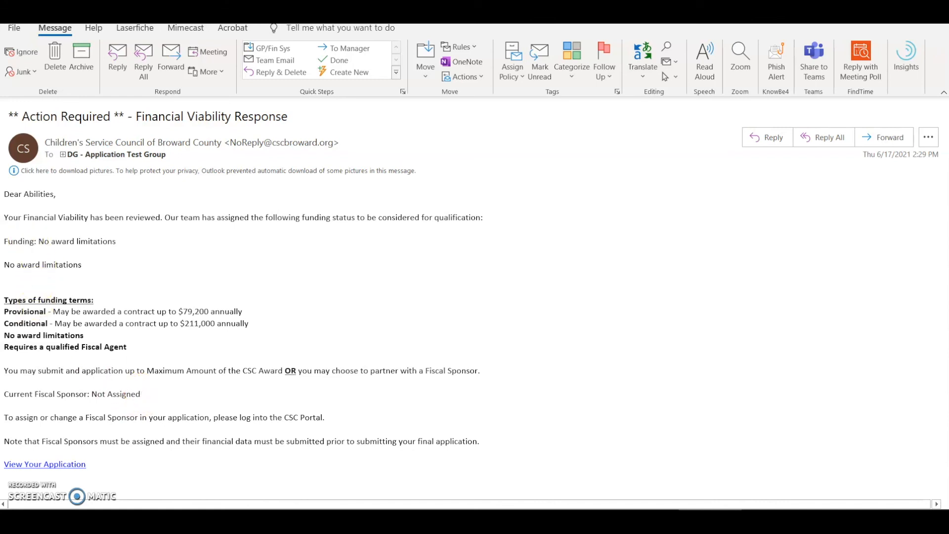
# - Highlight the 'Funding: No award limitations' line in the Financial Viability Response email
pyautogui.click(7, 243)
pyautogui.moveTo(7, 243); pyautogui.dragTo(113, 244)
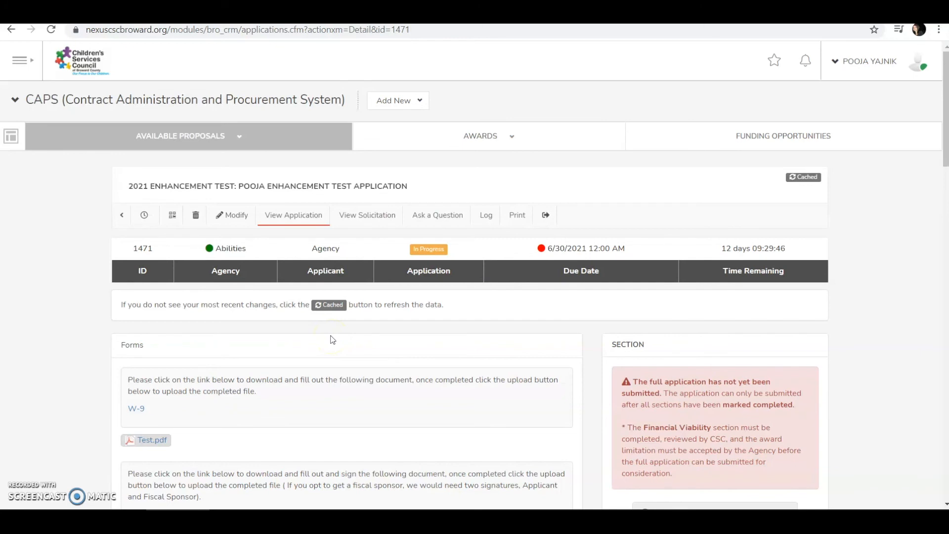
# - Reload the application and highlight its Funding Eligibility status, No award limitations
pyautogui.click(51, 29)
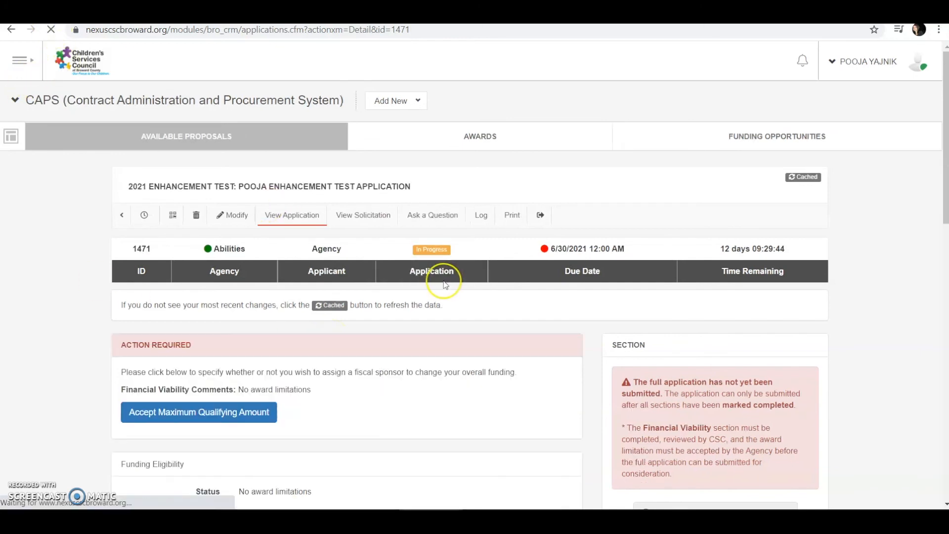
pyautogui.scroll(-2, 524, 376)
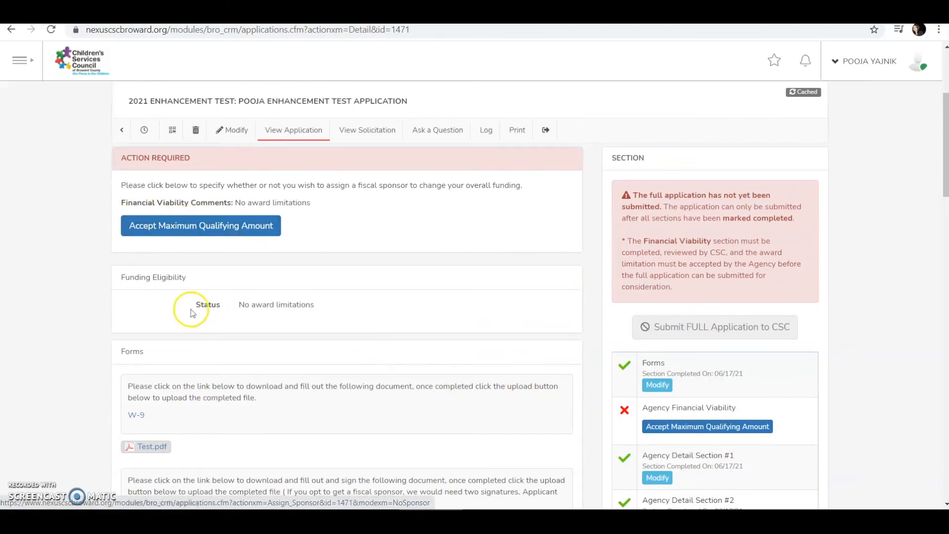
pyautogui.moveTo(245, 305); pyautogui.dragTo(319, 300)
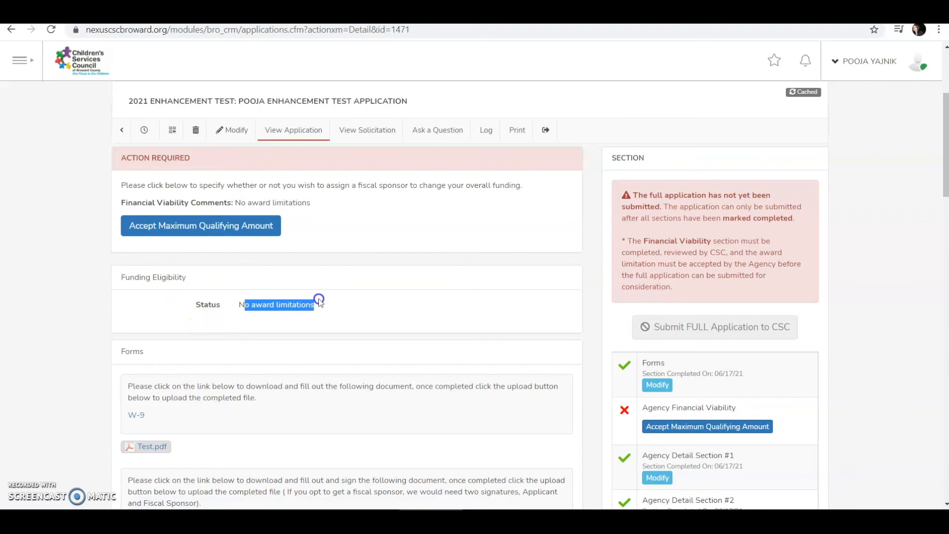
pyautogui.click(386, 315)
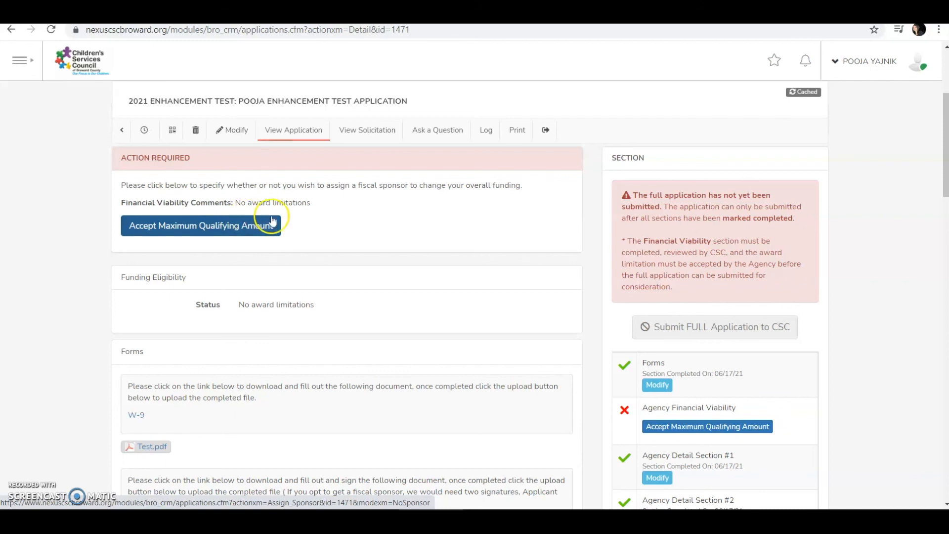
# - Accept the maximum qualifying funding amount for application 1471
pyautogui.click(168, 226)
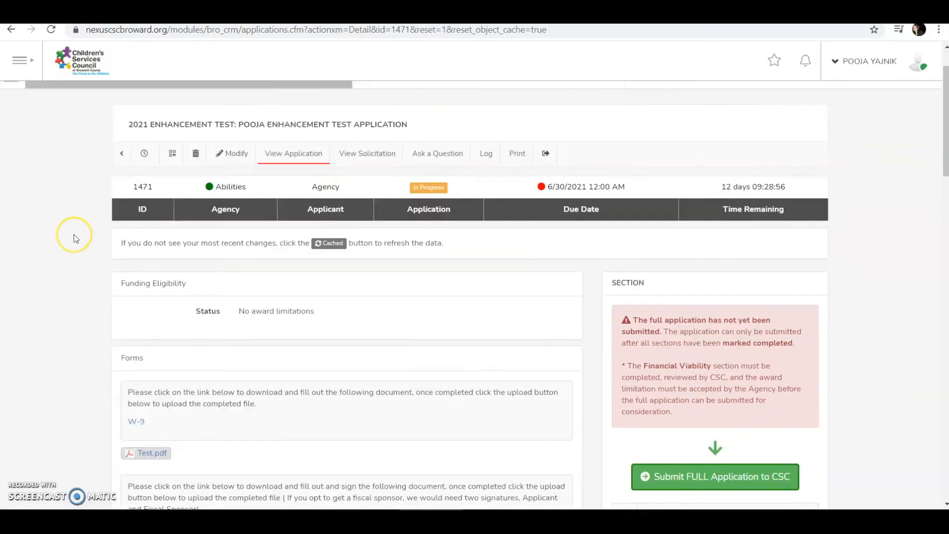
pyautogui.scroll(-6, 73, 234)
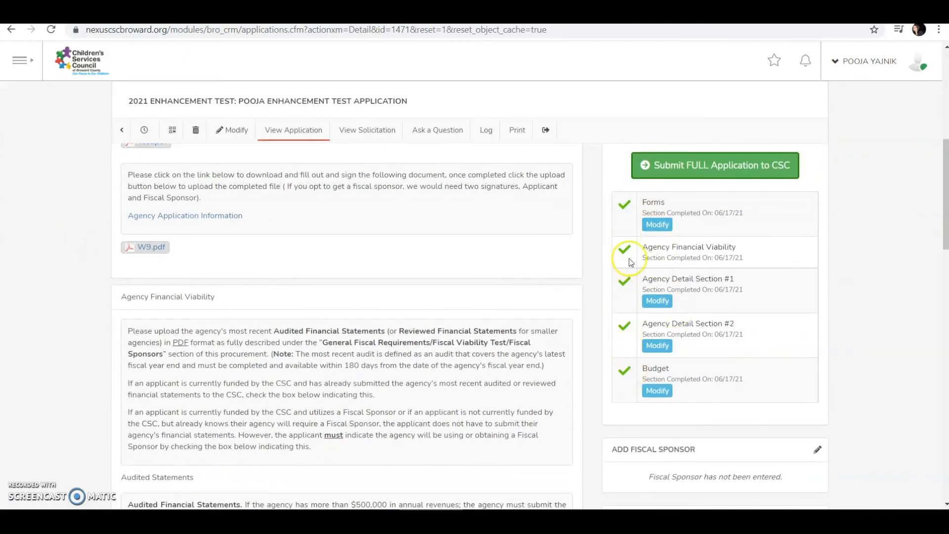
# - Confirm all five sections are checked and Submit FULL Application to CSC is available
pyautogui.scroll(1, 624, 200)
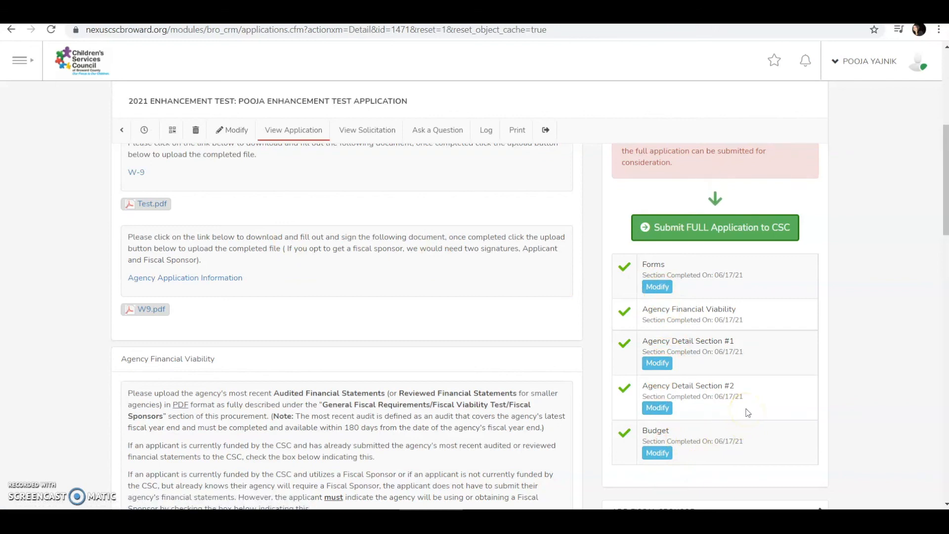
pyautogui.scroll(5, 747, 413)
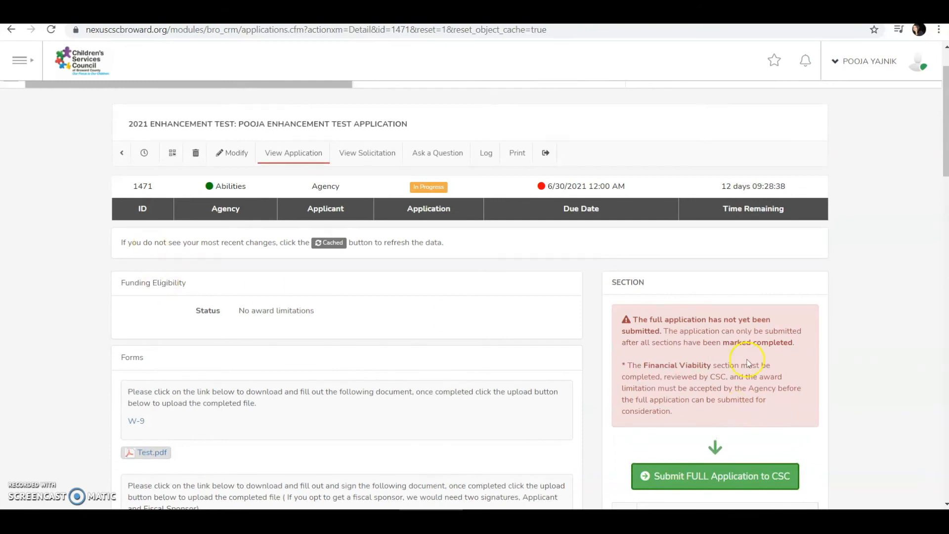
pyautogui.click(710, 482)
pyautogui.click(284, 155)
pyautogui.click(230, 154)
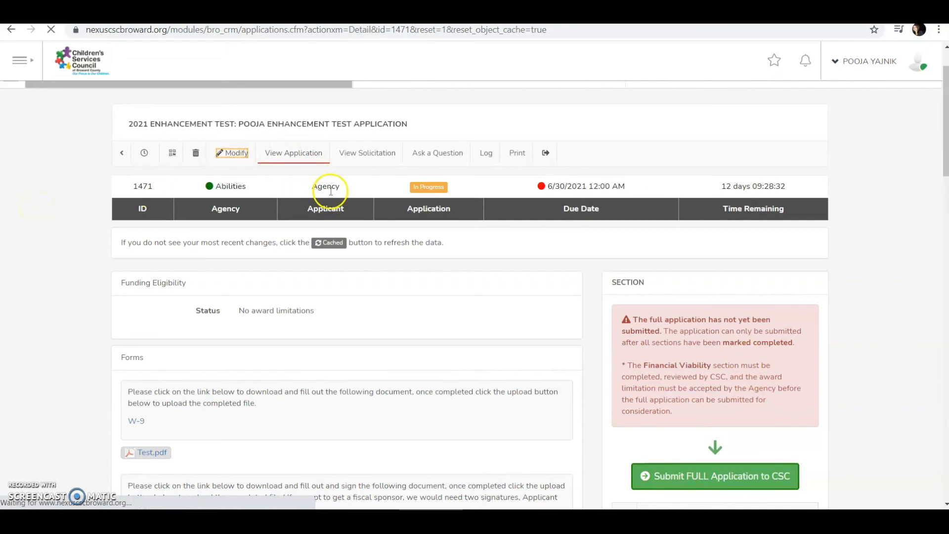
pyautogui.scroll(-5, 759, 322)
pyautogui.scroll(-3, 761, 340)
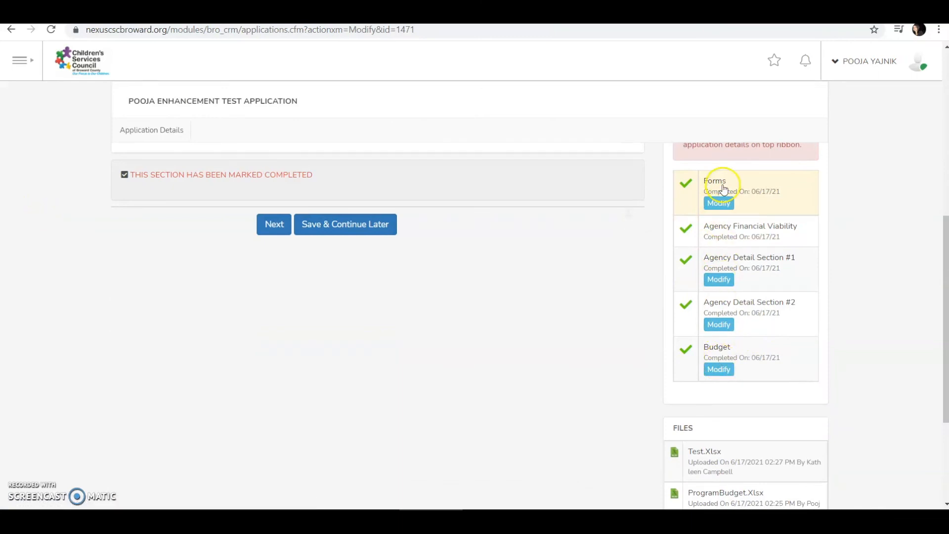
pyautogui.scroll(3, 728, 327)
pyautogui.scroll(2, 727, 329)
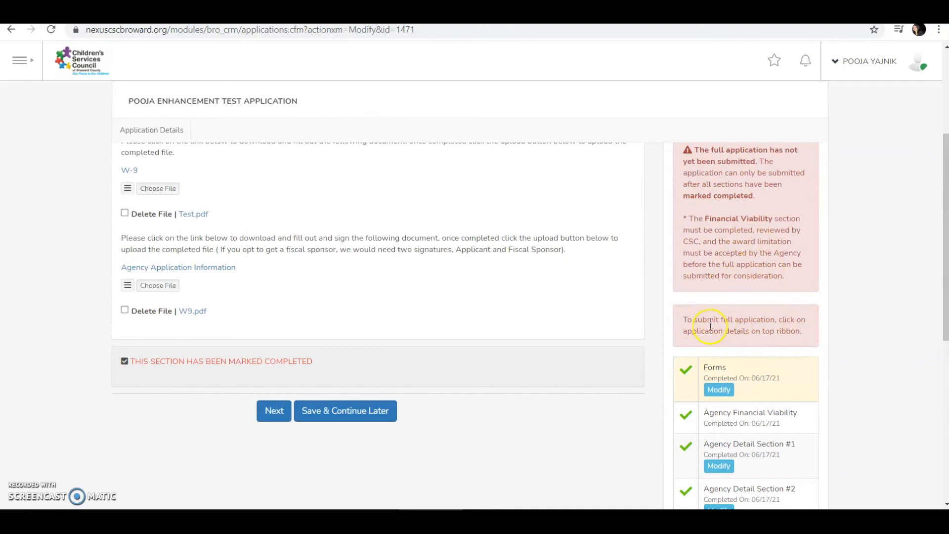
pyautogui.scroll(4, 710, 327)
pyautogui.click(153, 214)
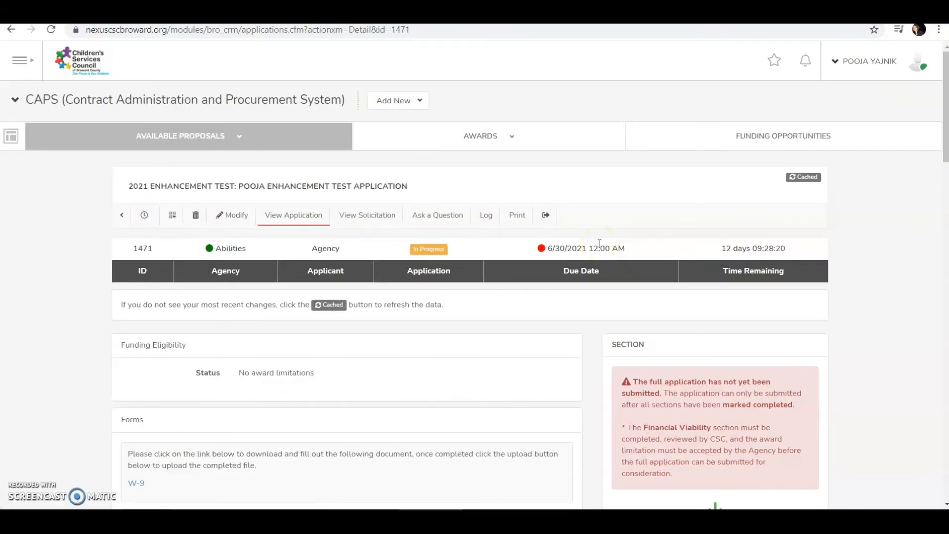
pyautogui.scroll(-2, 599, 243)
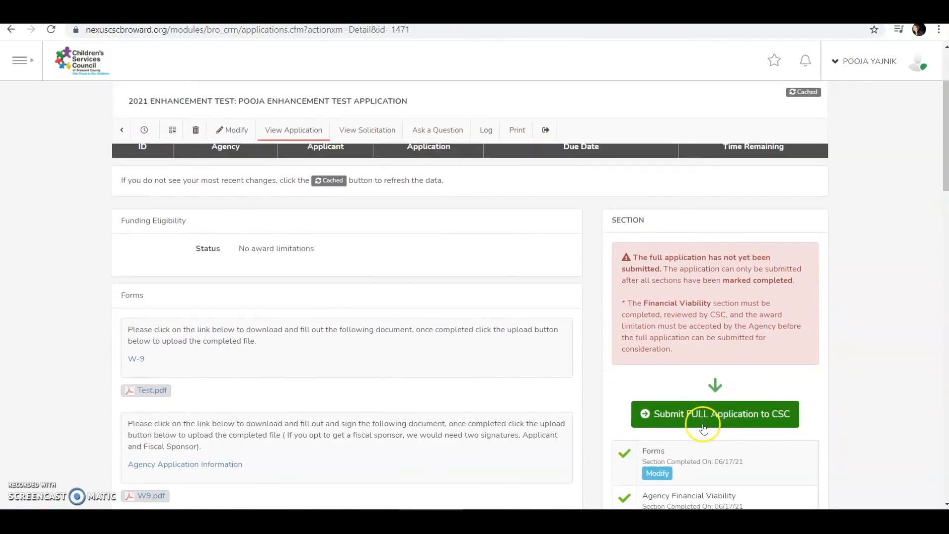
pyautogui.scroll(2, 498, 310)
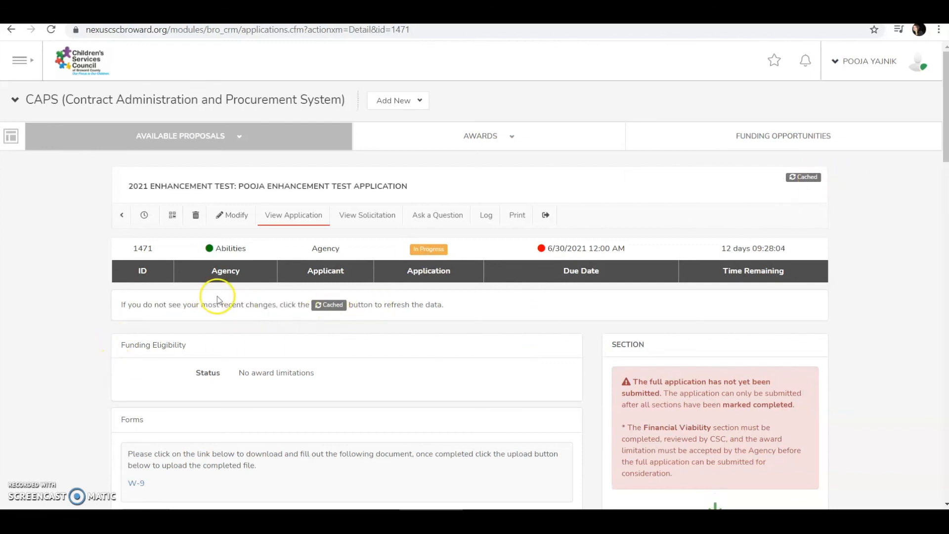
pyautogui.click(803, 177)
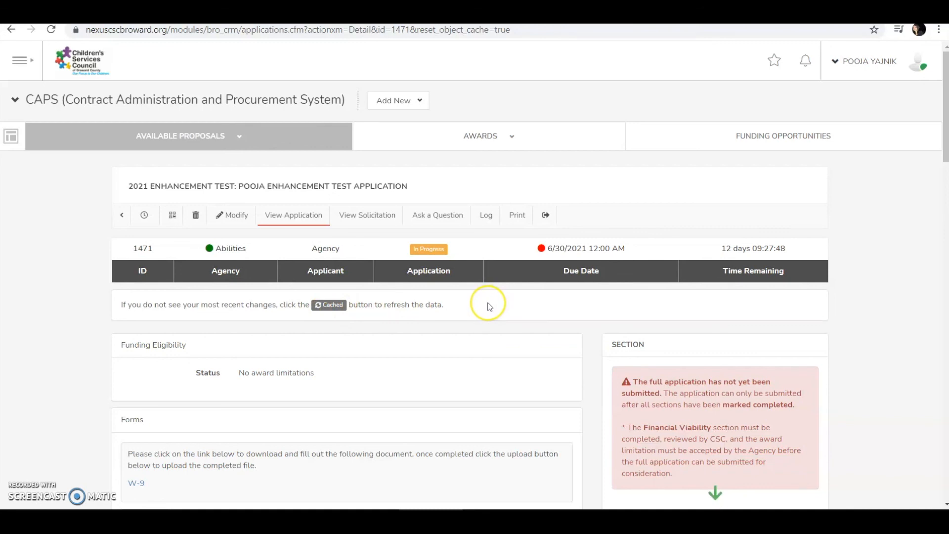
pyautogui.scroll(-4, 489, 307)
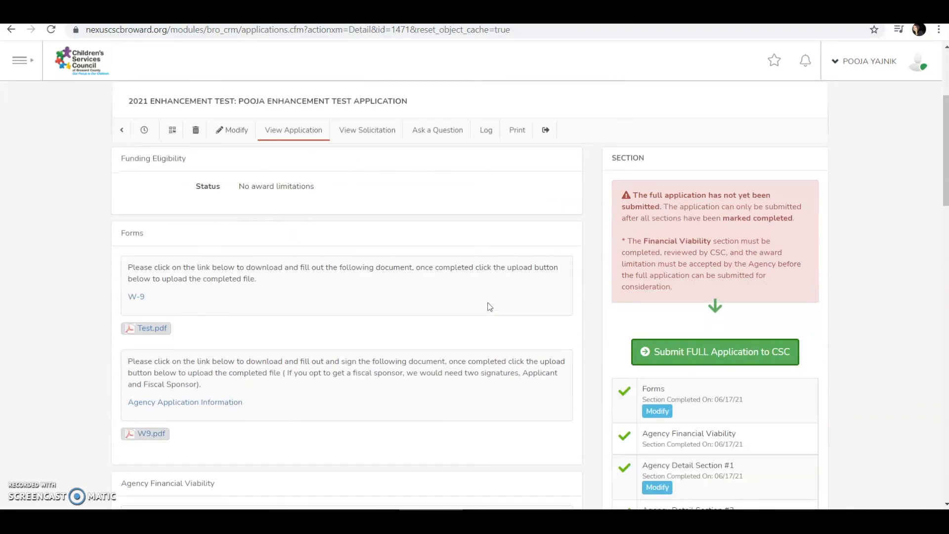
# - Submit application 1471 in full to CSC and confirm the browser prompt
pyautogui.click(717, 352)
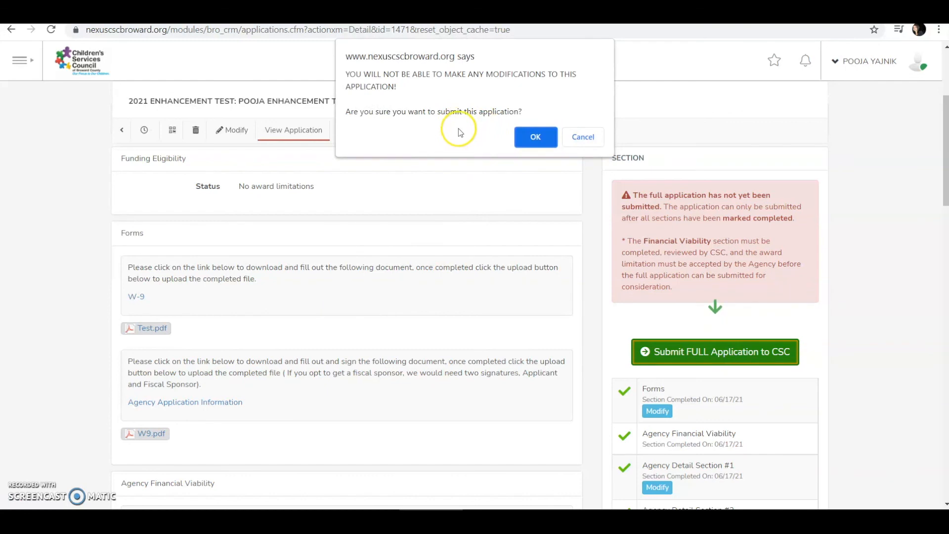
pyautogui.click(537, 136)
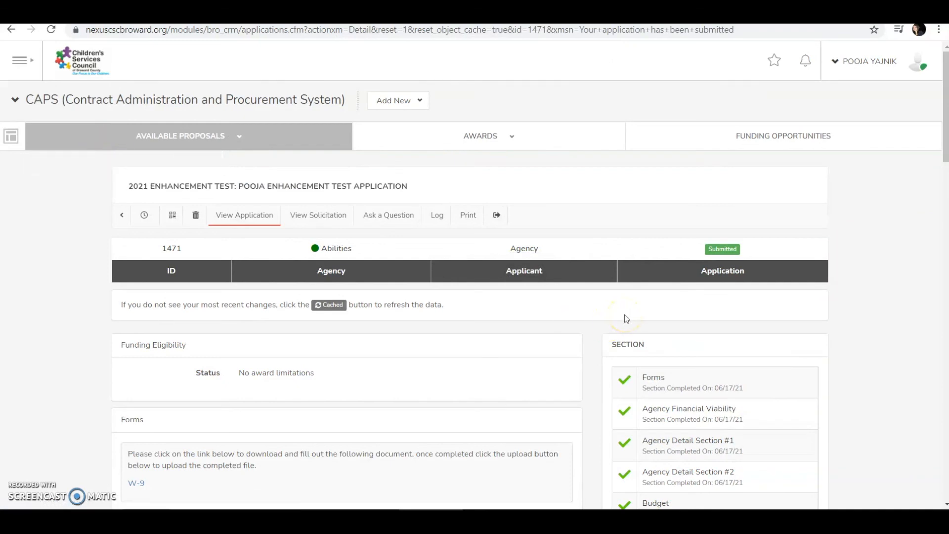
pyautogui.scroll(-15, 625, 315)
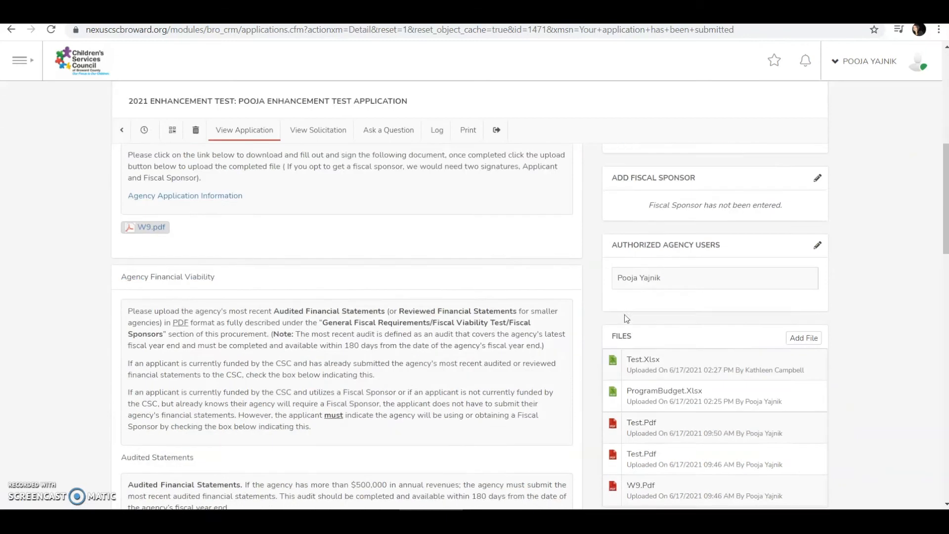
pyautogui.scroll(-8, 624, 314)
pyautogui.scroll(12, 623, 314)
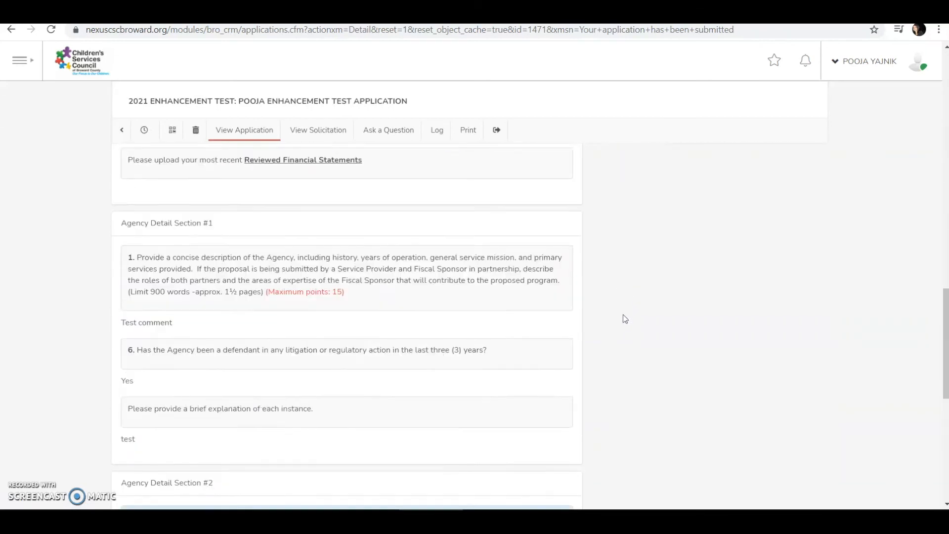
pyautogui.scroll(12, 623, 315)
pyautogui.click(713, 276)
pyautogui.scroll(-10, 713, 278)
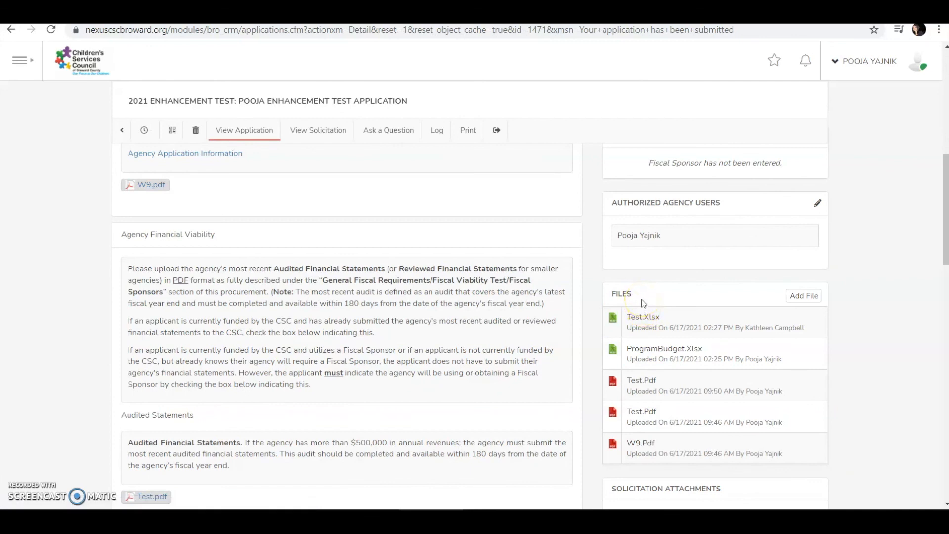
pyautogui.click(638, 198)
pyautogui.scroll(-4, 623, 257)
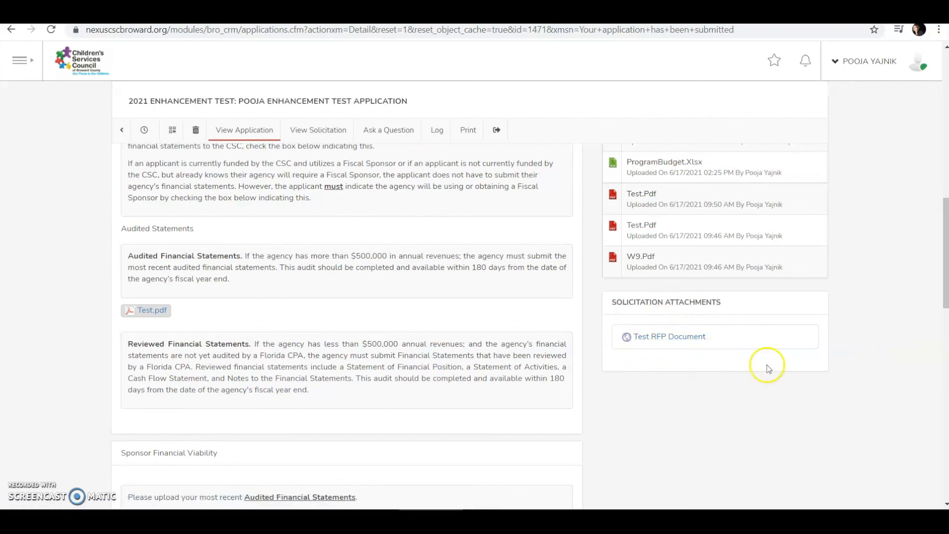
pyautogui.scroll(2, 669, 353)
pyautogui.scroll(6, 668, 353)
pyautogui.scroll(-8, 667, 350)
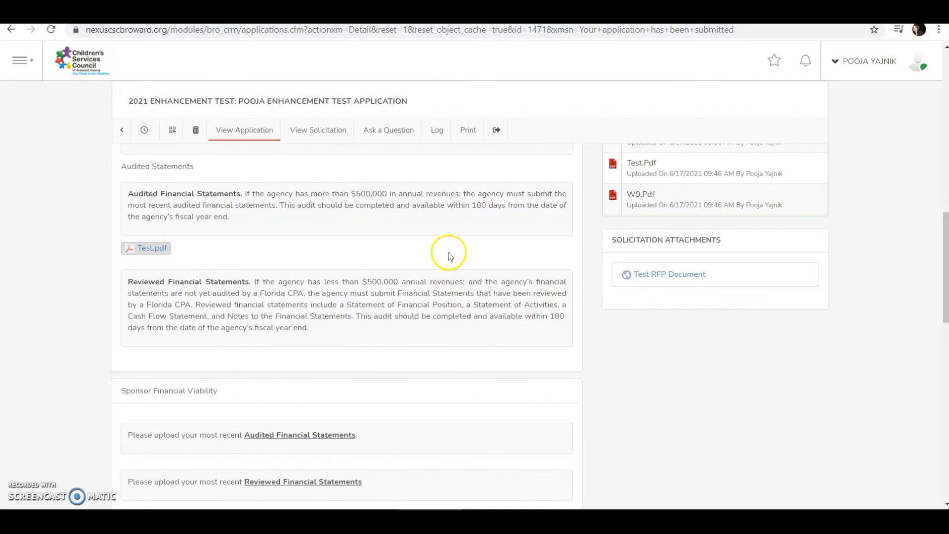
pyautogui.scroll(15, 743, 312)
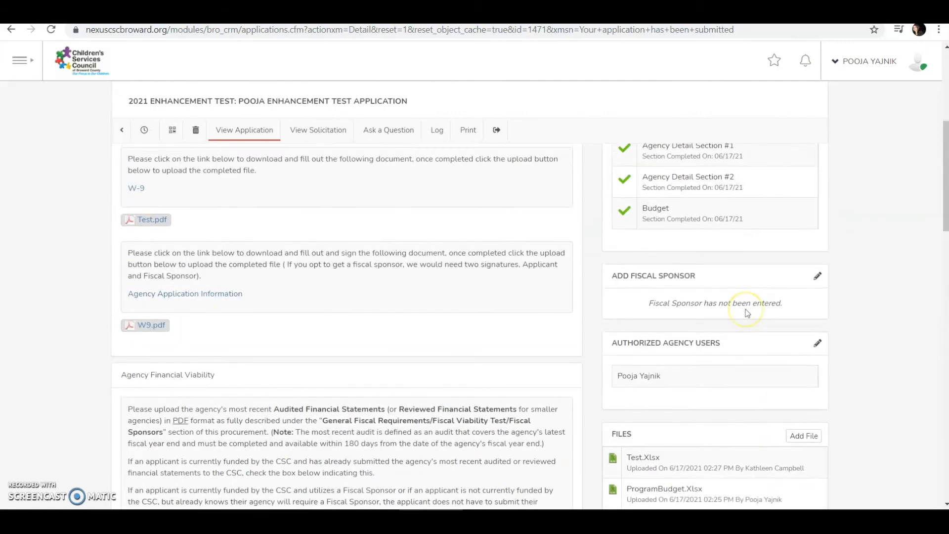